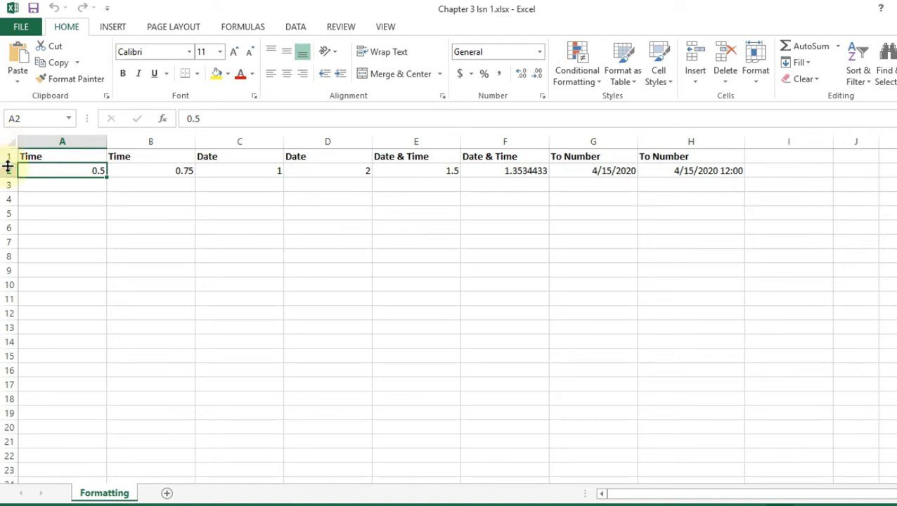
pyautogui.click(5, 171)
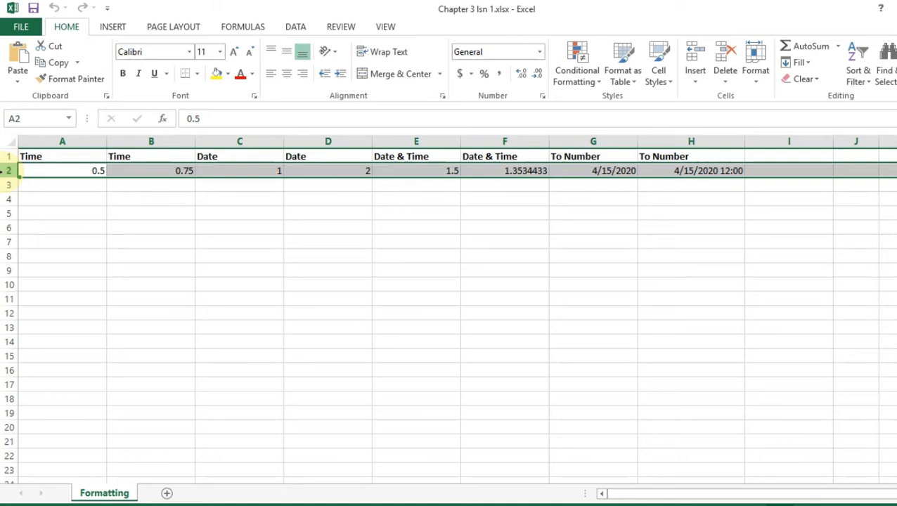
pyautogui.click(5, 156)
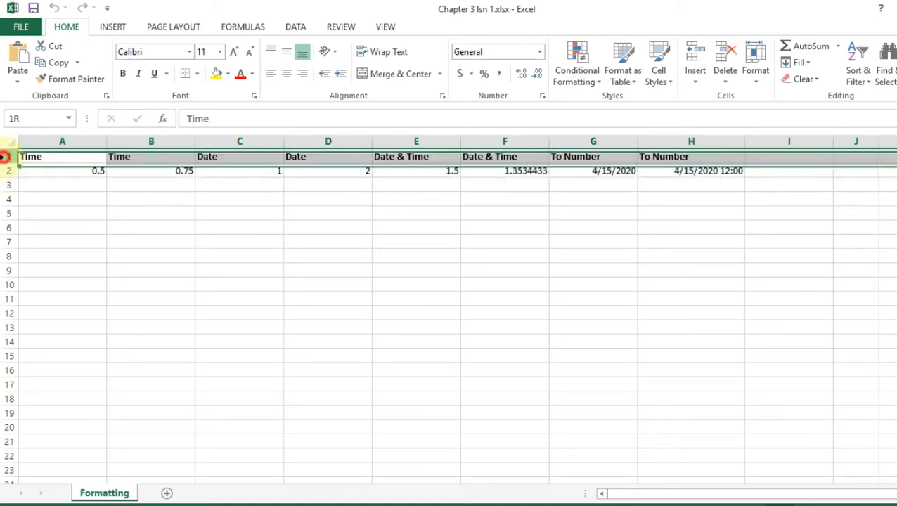
pyautogui.click(63, 185)
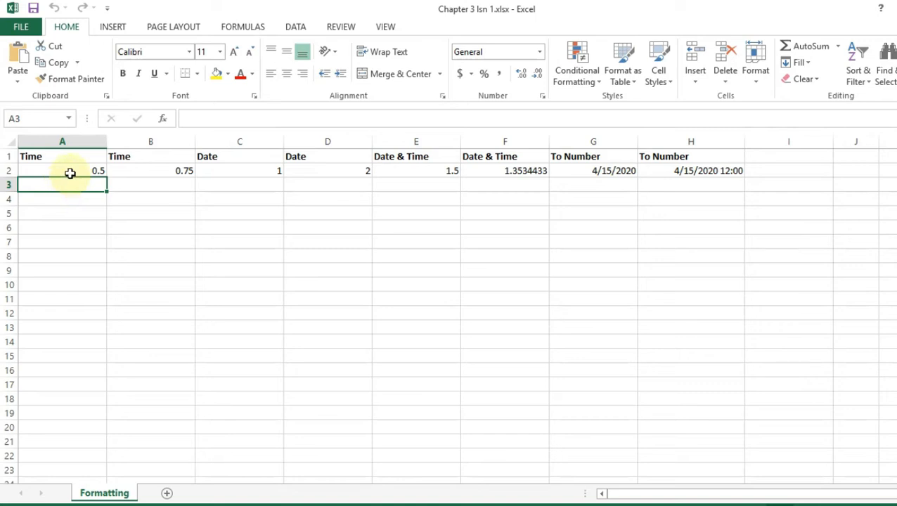
pyautogui.click(70, 169)
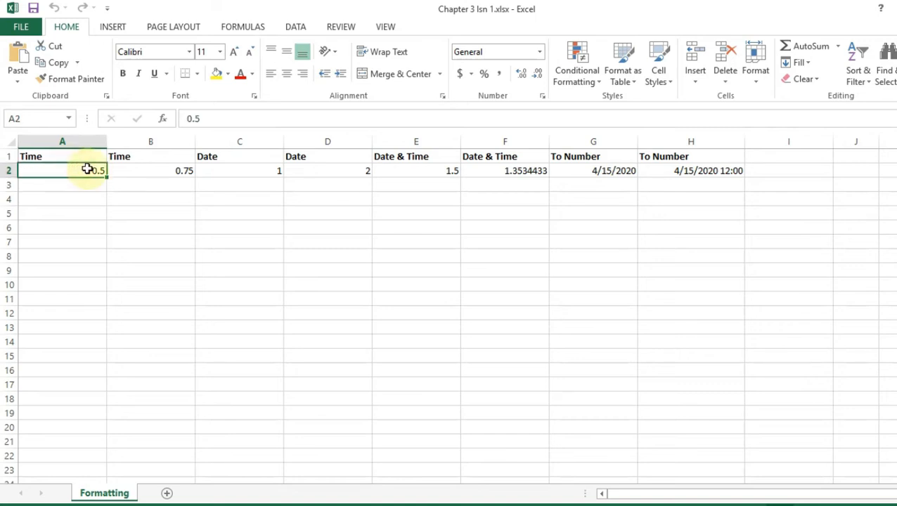
pyautogui.click(55, 155)
# Format the 0.5 value in cell A2 as Time.
pyautogui.click(61, 170)
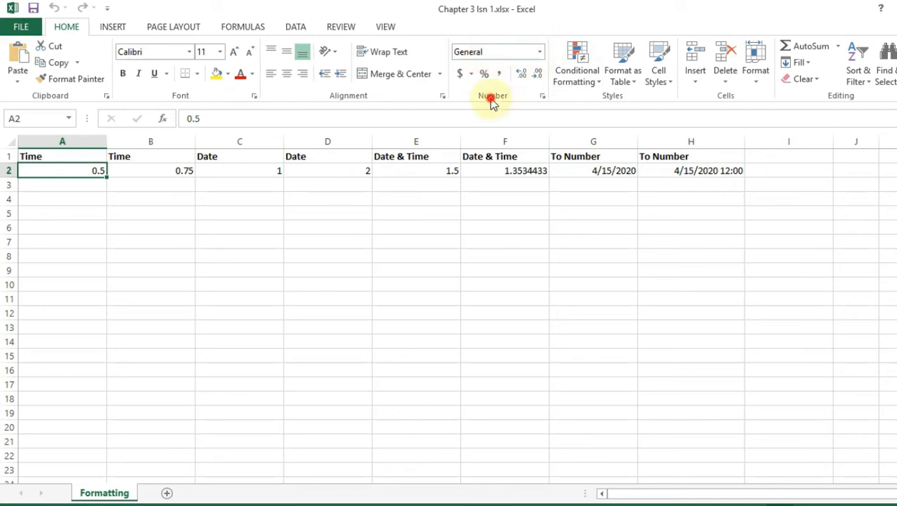
pyautogui.click(507, 52)
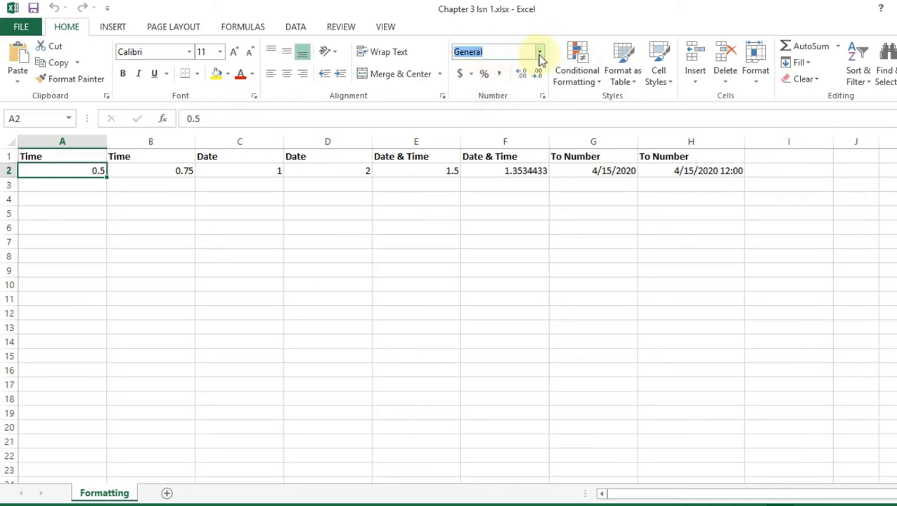
pyautogui.click(539, 54)
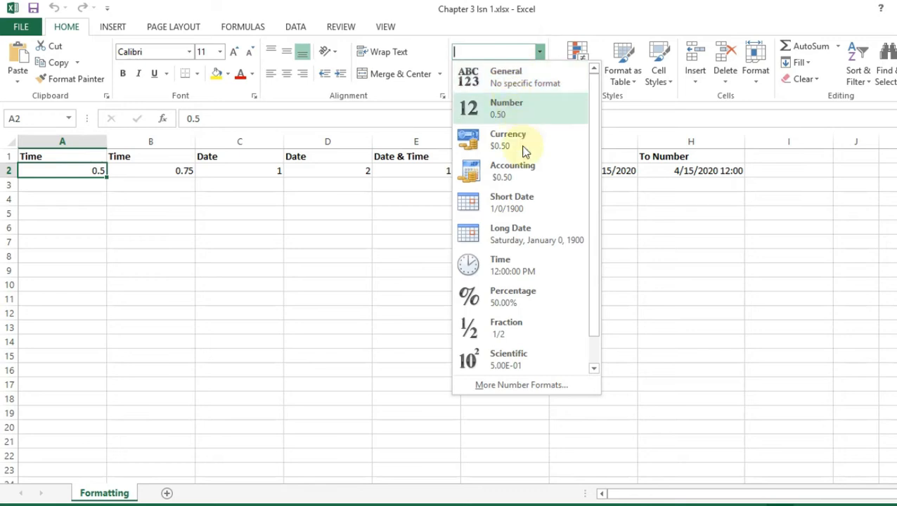
pyautogui.click(516, 273)
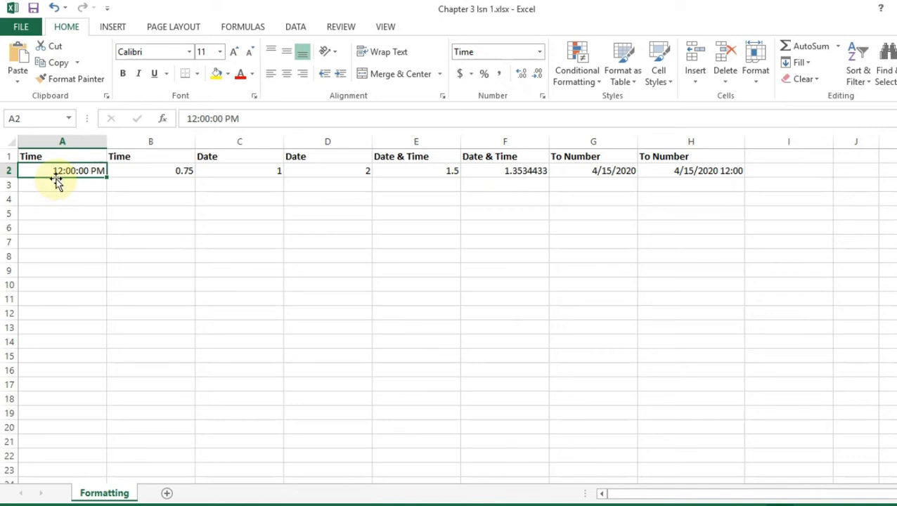
# Format the 0.75 value in cell B2 as Time.
pyautogui.click(157, 179)
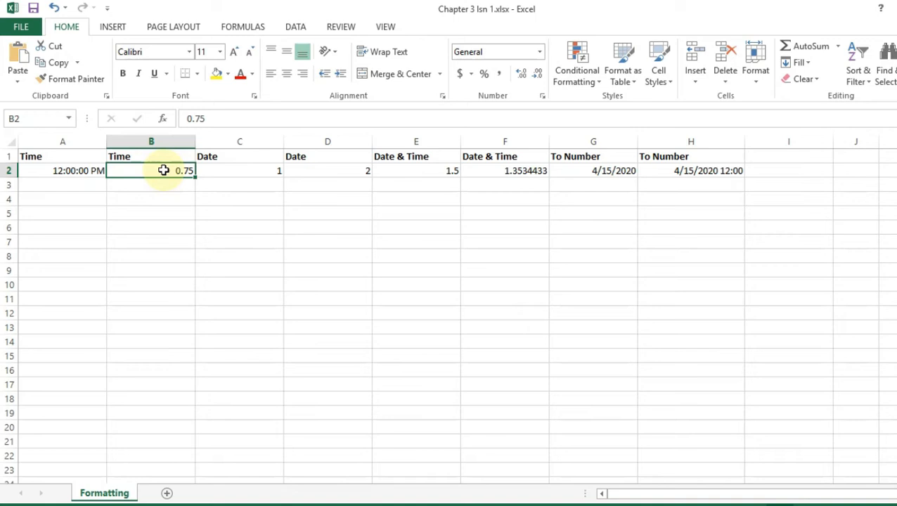
pyautogui.click(539, 52)
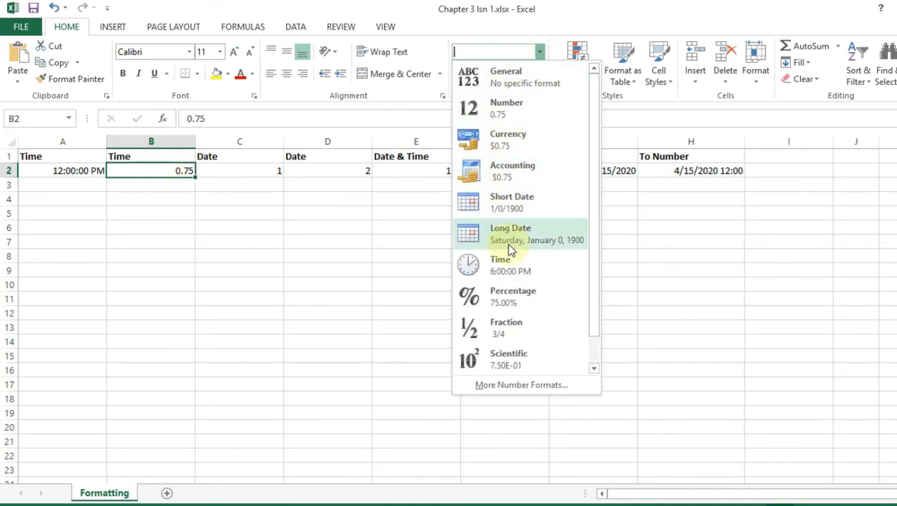
pyautogui.click(511, 268)
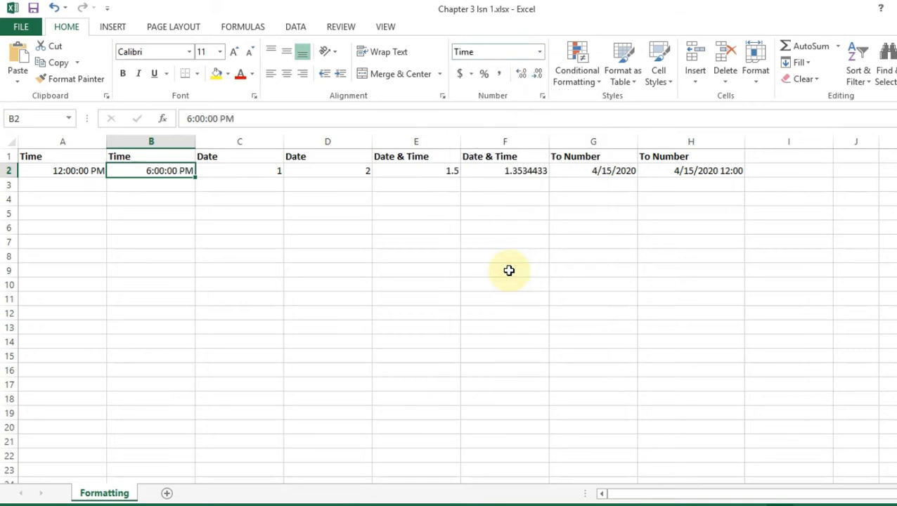
# Format the value in cell C2, under the first Date heading, as Short Date.
pyautogui.click(234, 171)
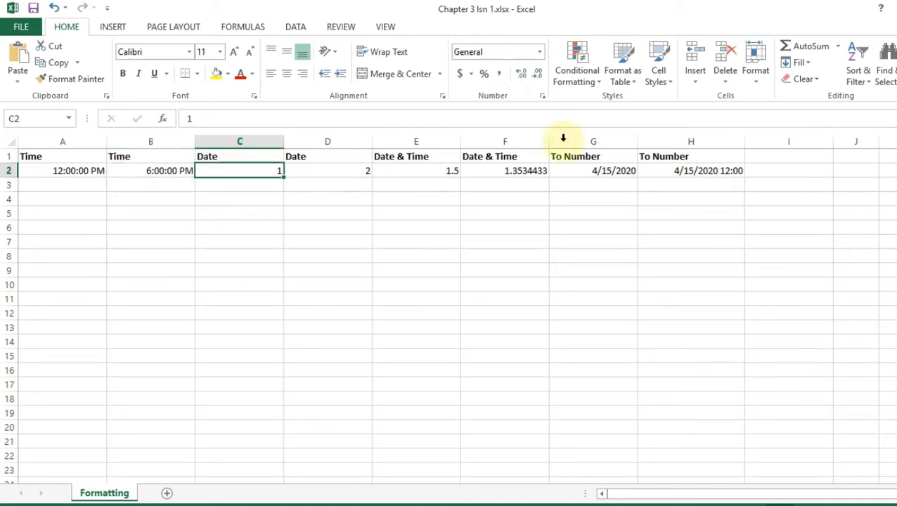
pyautogui.click(540, 52)
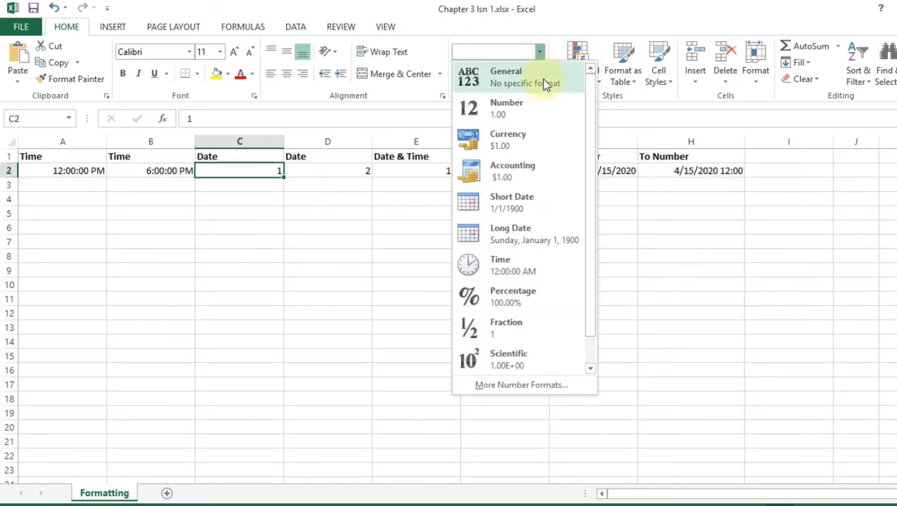
pyautogui.click(506, 201)
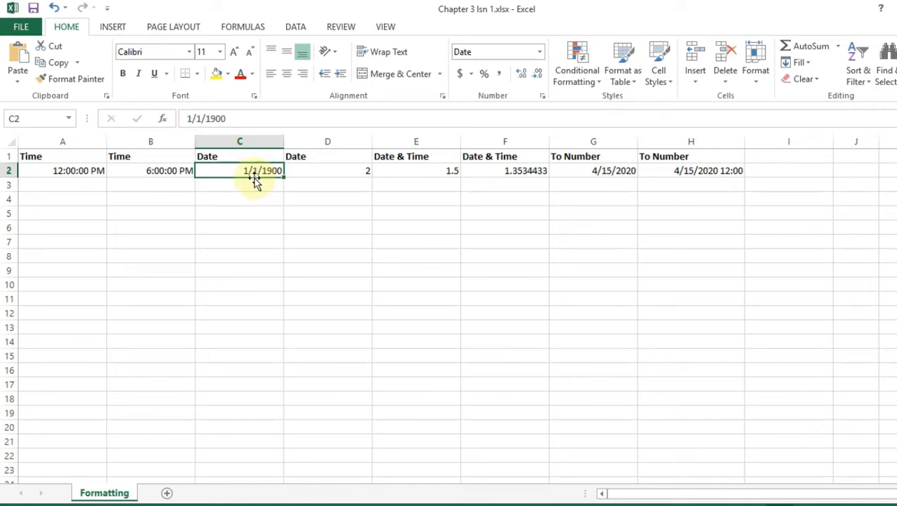
# Format the value in cell D2, under the second Date heading, as Long Date.
pyautogui.click(340, 169)
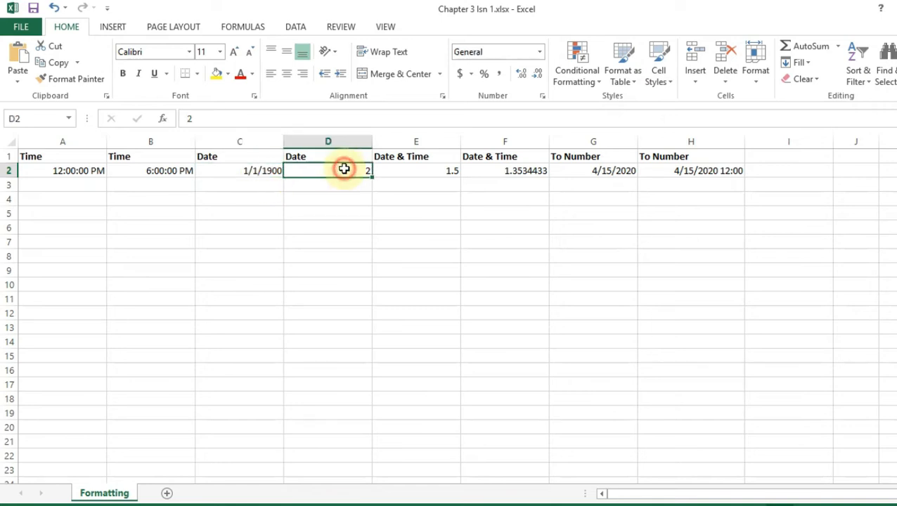
pyautogui.click(538, 52)
pyautogui.click(349, 208)
pyautogui.click(329, 170)
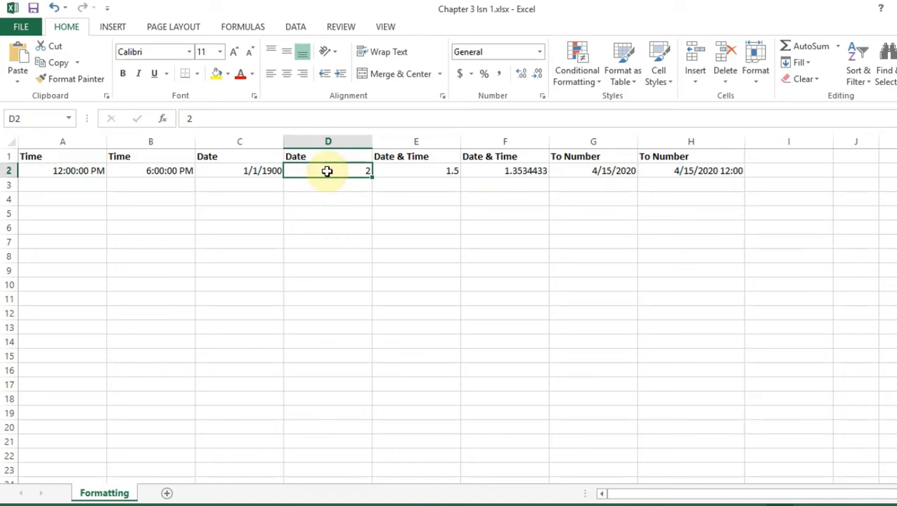
pyautogui.click(539, 54)
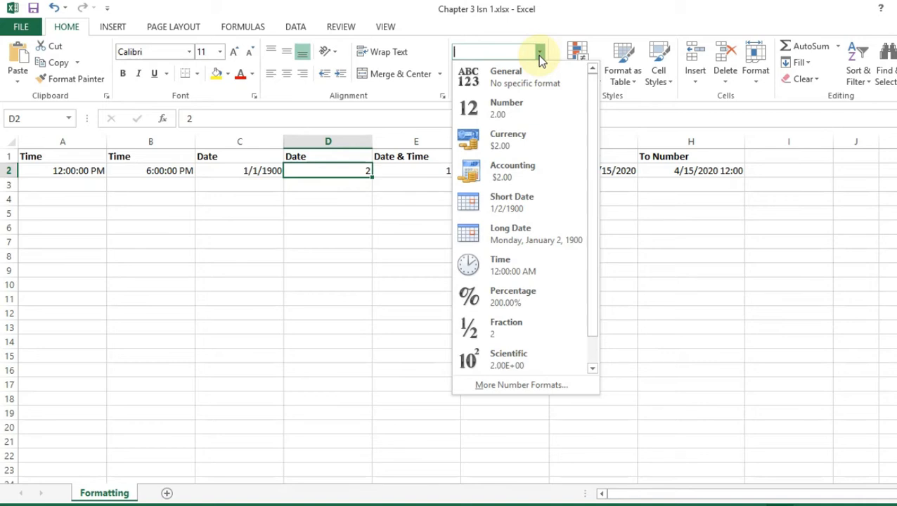
pyautogui.click(516, 232)
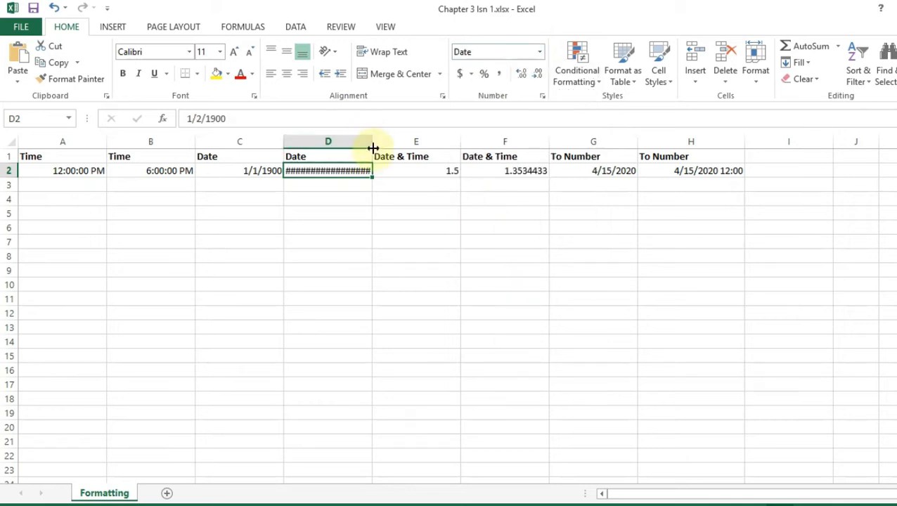
# Widen column D enough to show the full long date in cell D2.
pyautogui.moveTo(320, 173)
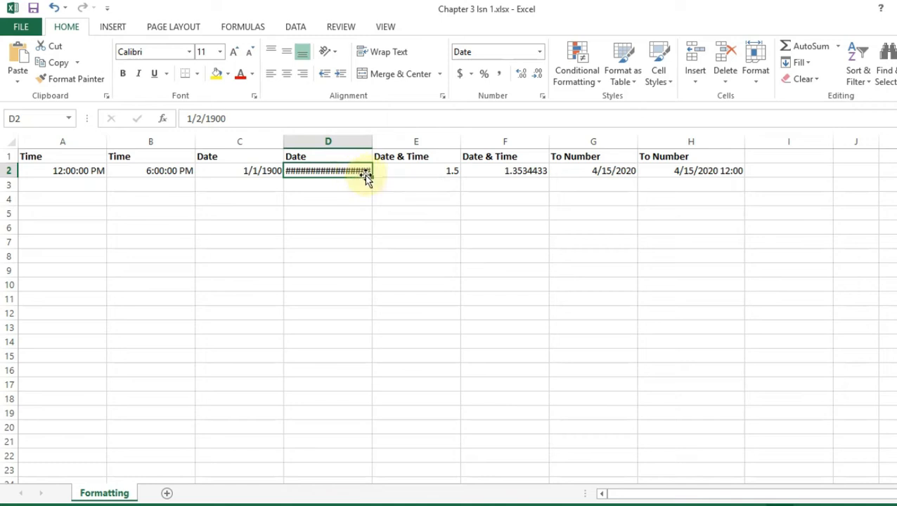
pyautogui.moveTo(355, 170)
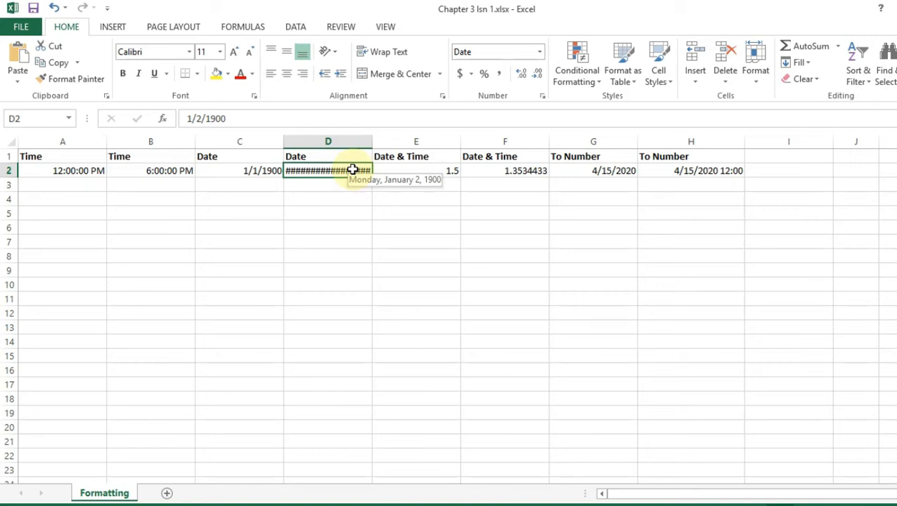
pyautogui.moveTo(372, 143); pyautogui.dragTo(398, 142)
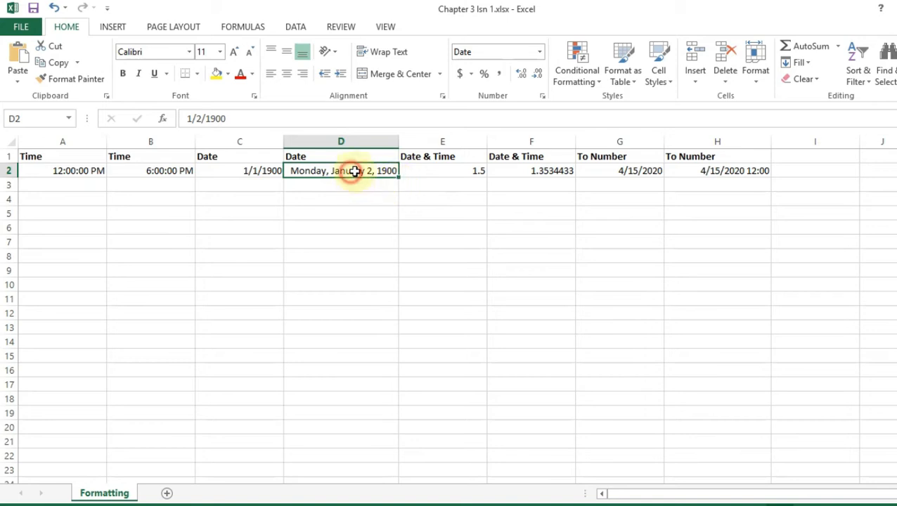
# Enter the format code mm/dd/yyyy h:mm:ss as text in cell E5 and autofit column E to its contents.
pyautogui.click(438, 172)
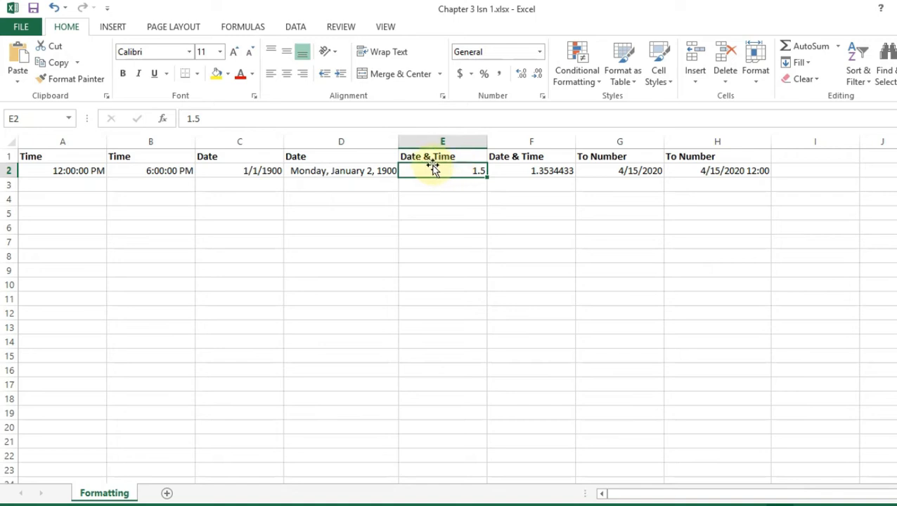
pyautogui.click(422, 211)
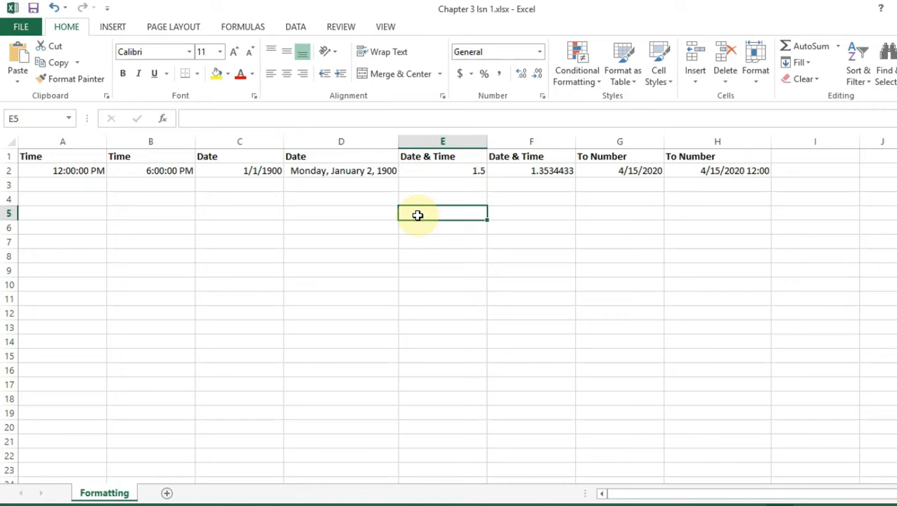
pyautogui.write('mm')
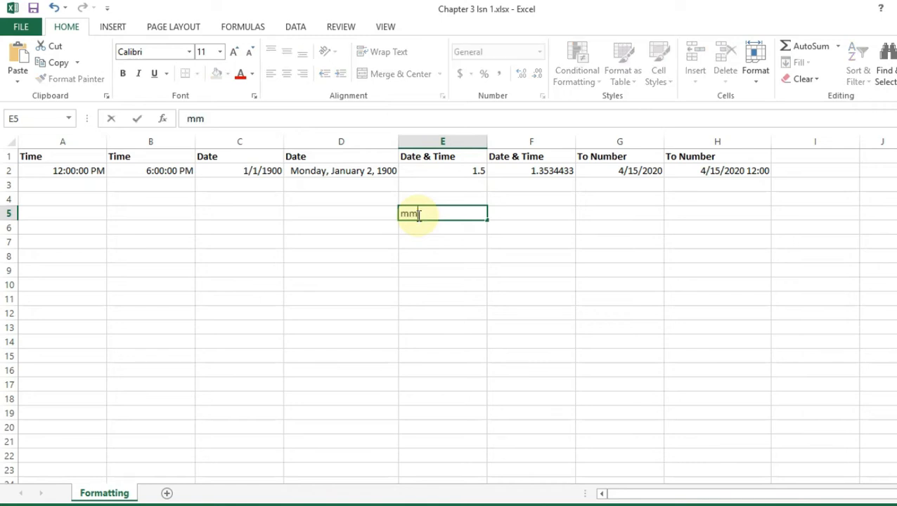
pyautogui.write('/dd/')
pyautogui.write('yyyy')
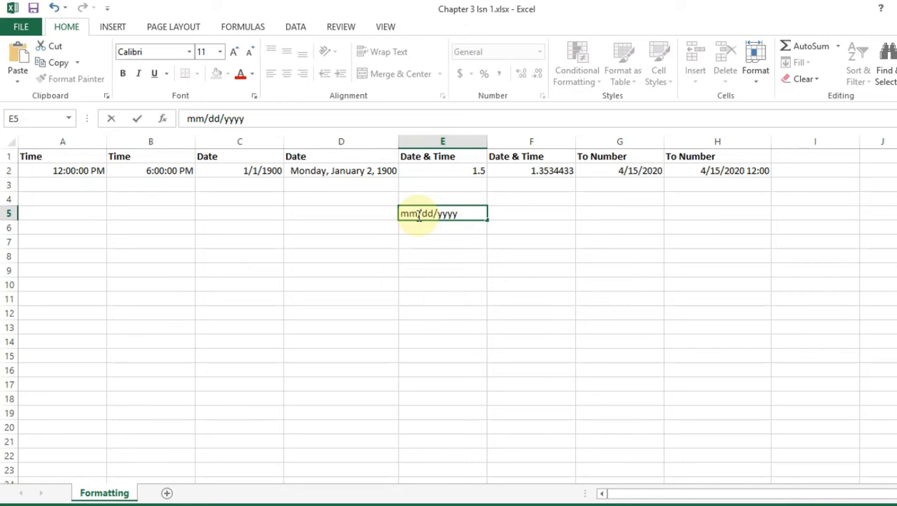
pyautogui.write(' h:mm:ss')
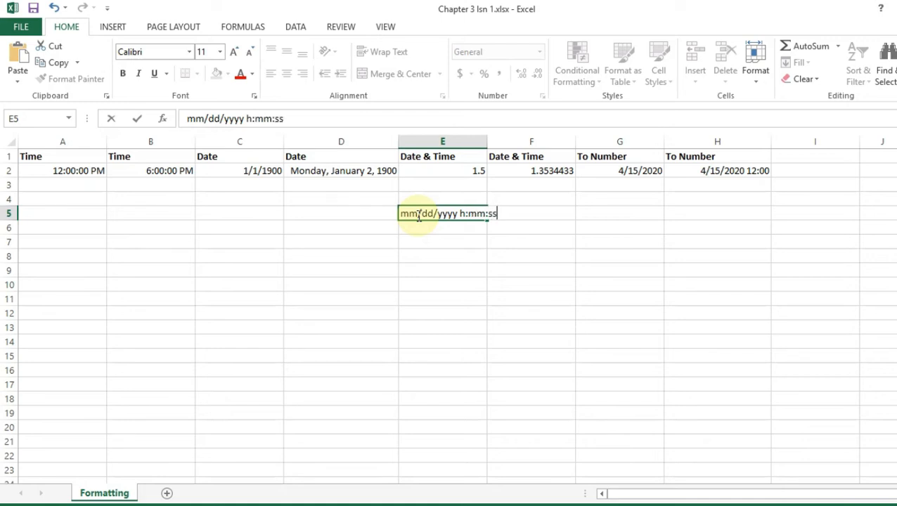
pyautogui.doubleClick(486, 142)
pyautogui.click(453, 213)
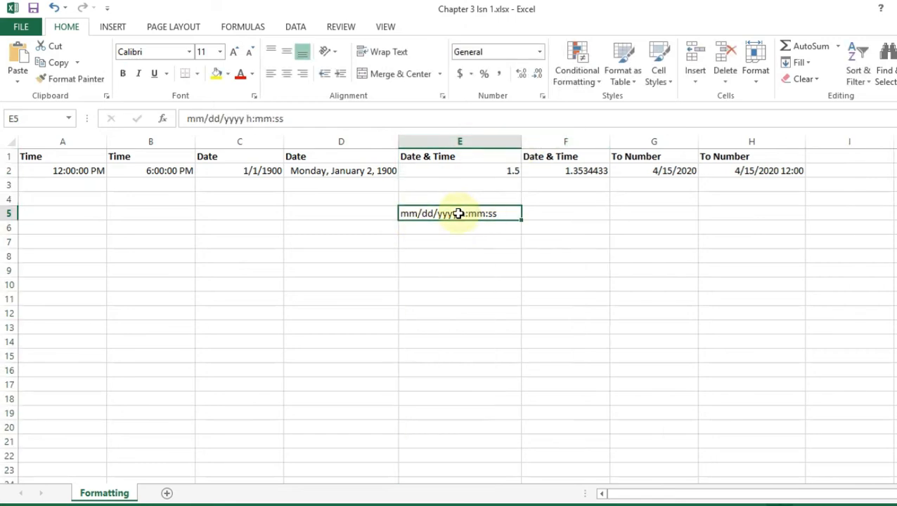
# Apply the custom number format mm/dd/yyyy h:mm:ss AM/PM to cell E2, under the first Date & Time heading.
pyautogui.click(540, 52)
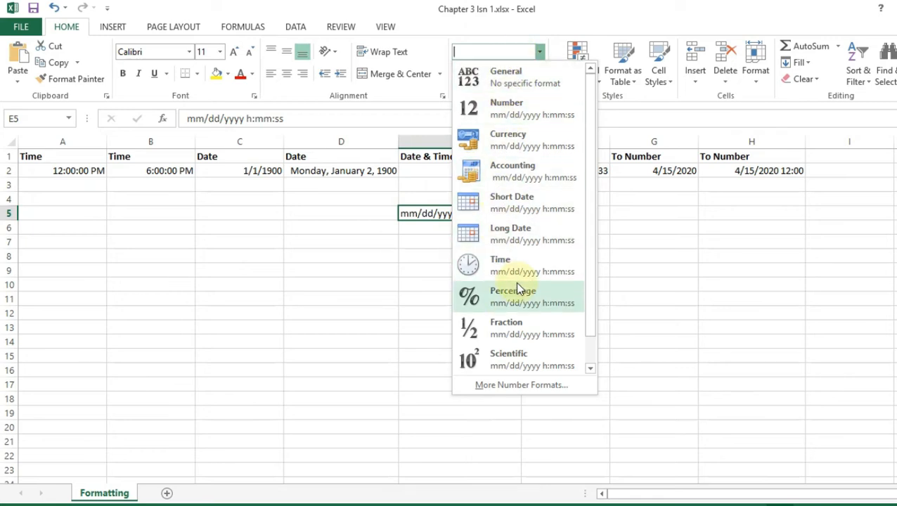
pyautogui.click(428, 213)
pyautogui.click(430, 171)
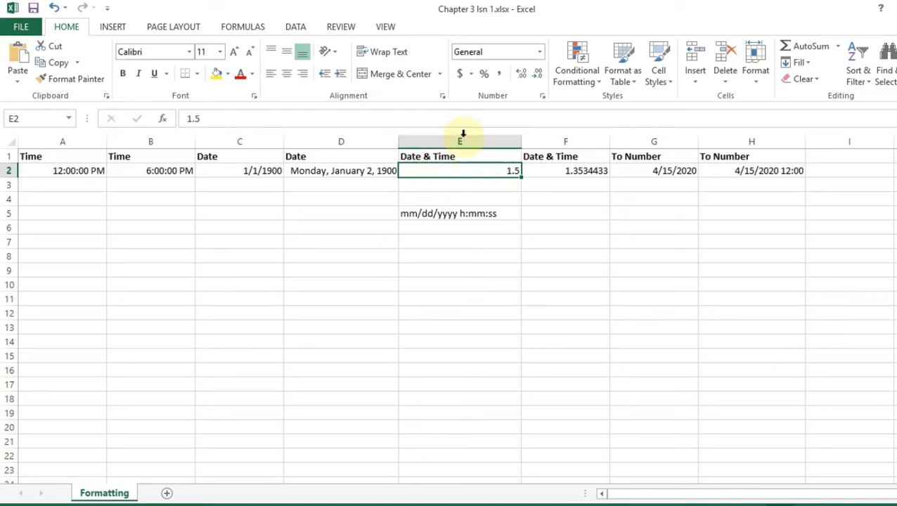
pyautogui.click(539, 55)
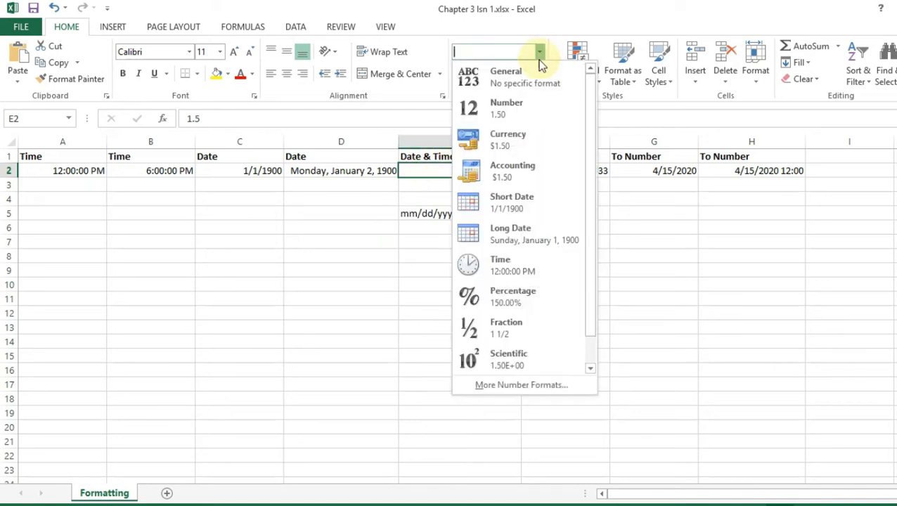
pyautogui.click(501, 383)
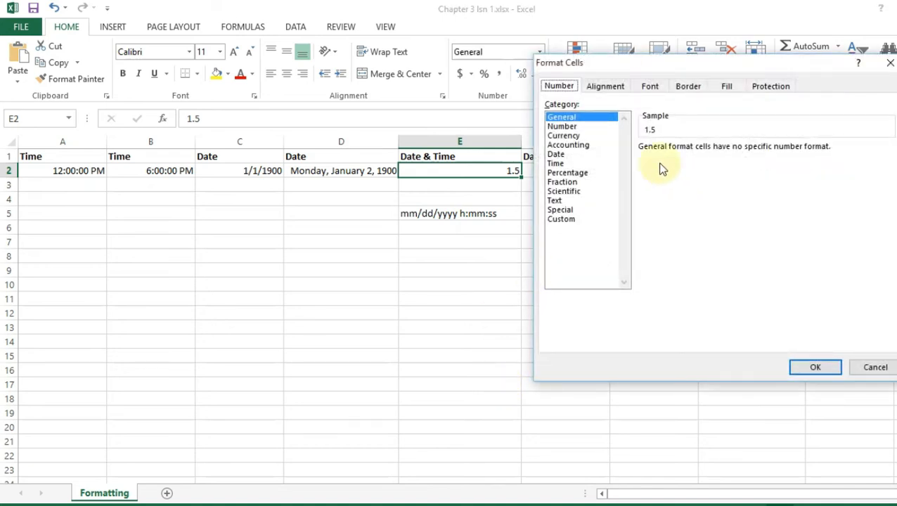
pyautogui.click(561, 218)
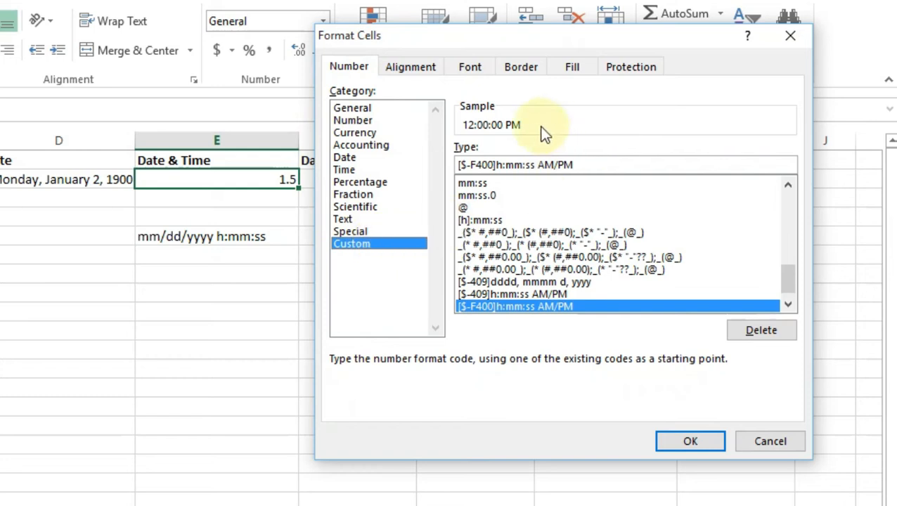
pyautogui.moveTo(576, 166); pyautogui.dragTo(467, 163)
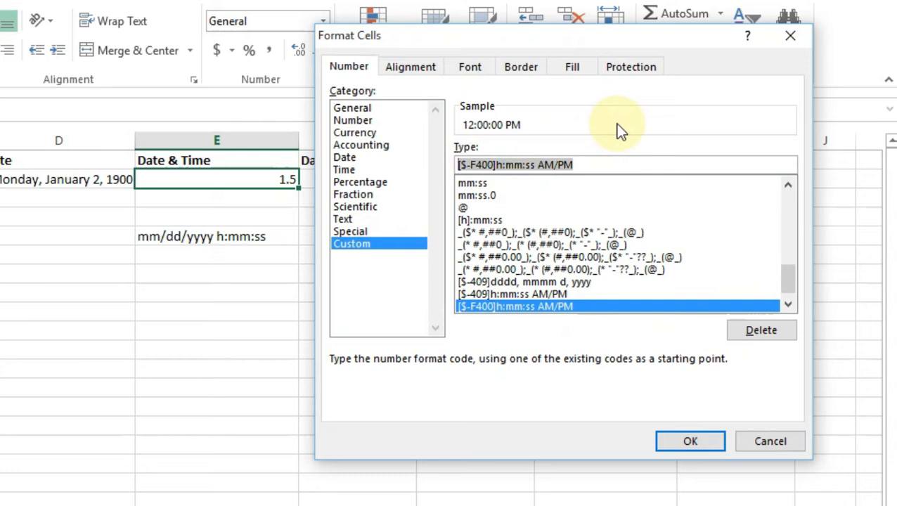
pyautogui.press('BackSpace')
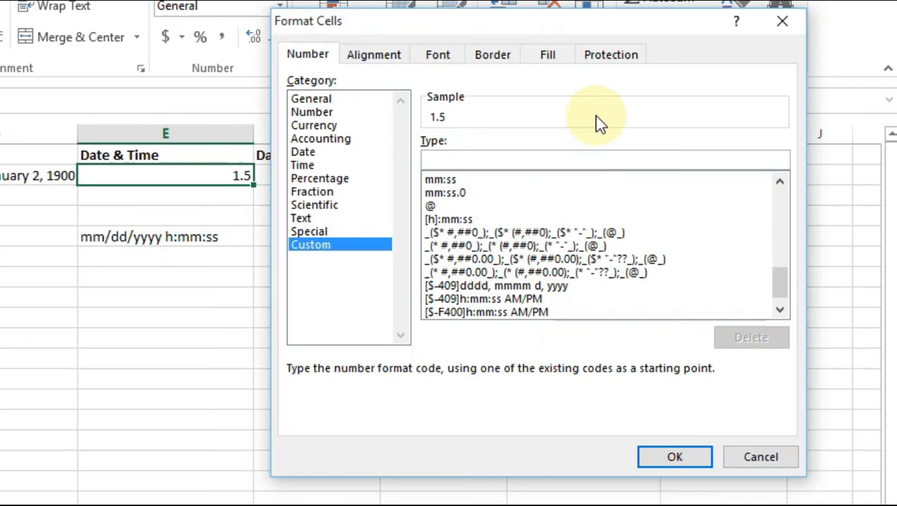
pyautogui.write('mm')
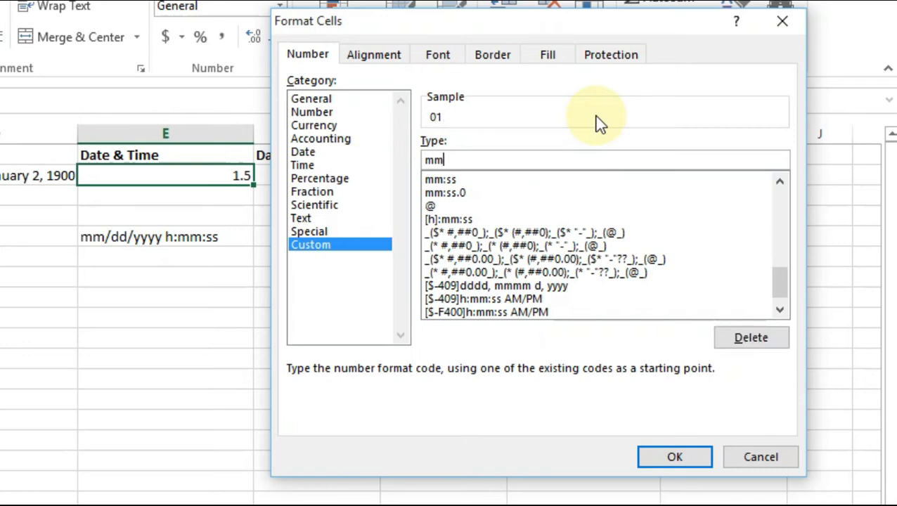
pyautogui.write('/dd/')
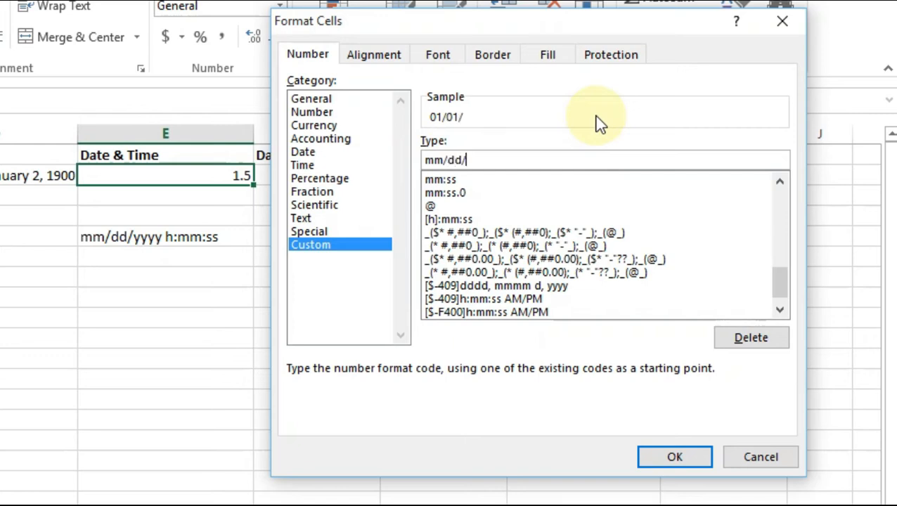
pyautogui.write('yyyy h')
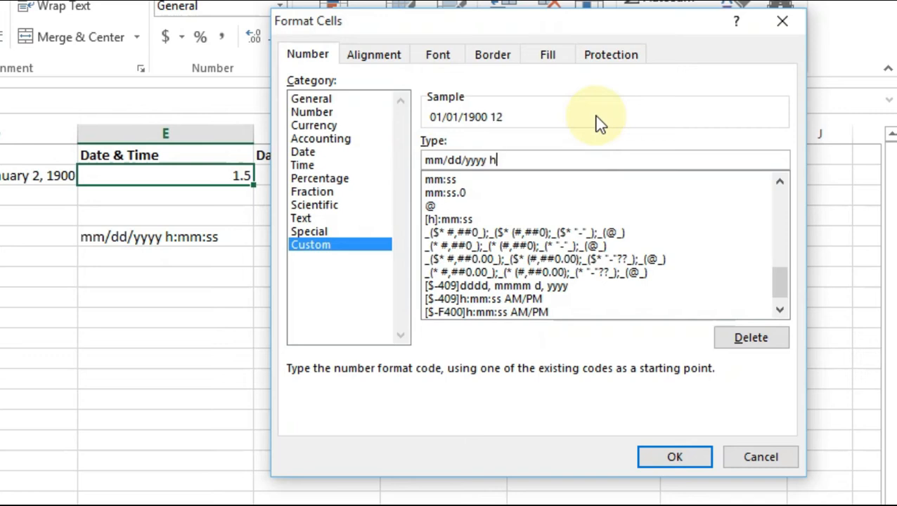
pyautogui.write(':mm:ss')
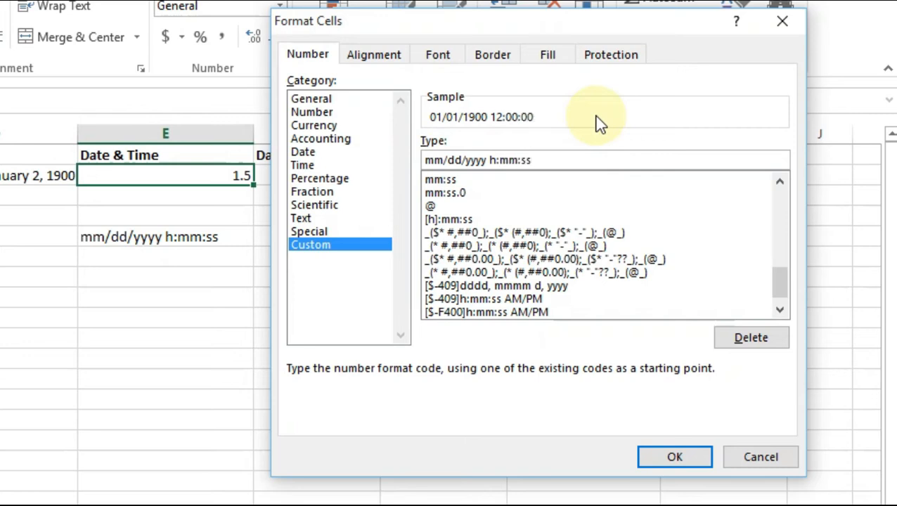
pyautogui.write(' AM')
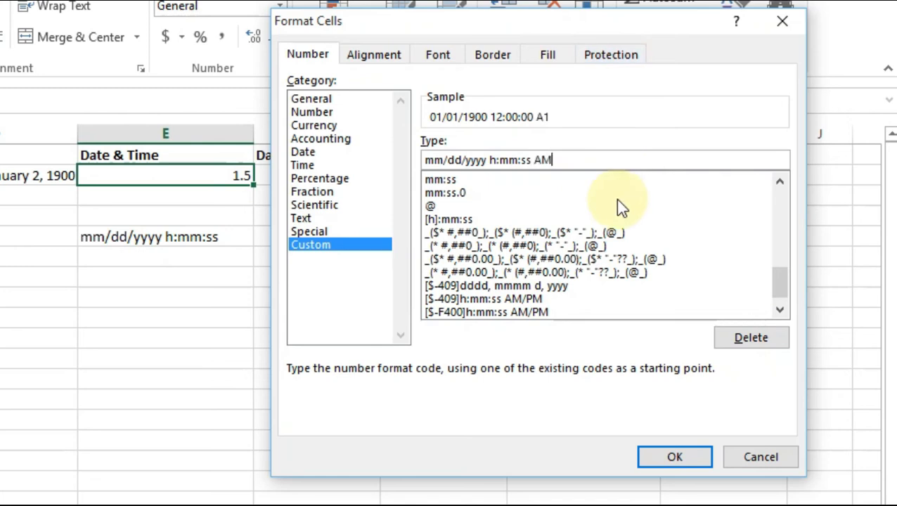
pyautogui.write('/PM')
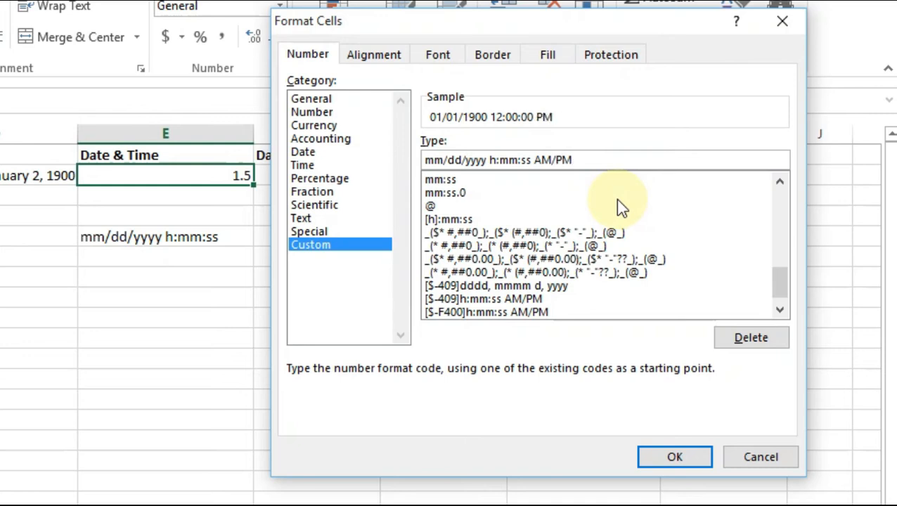
pyautogui.click(675, 458)
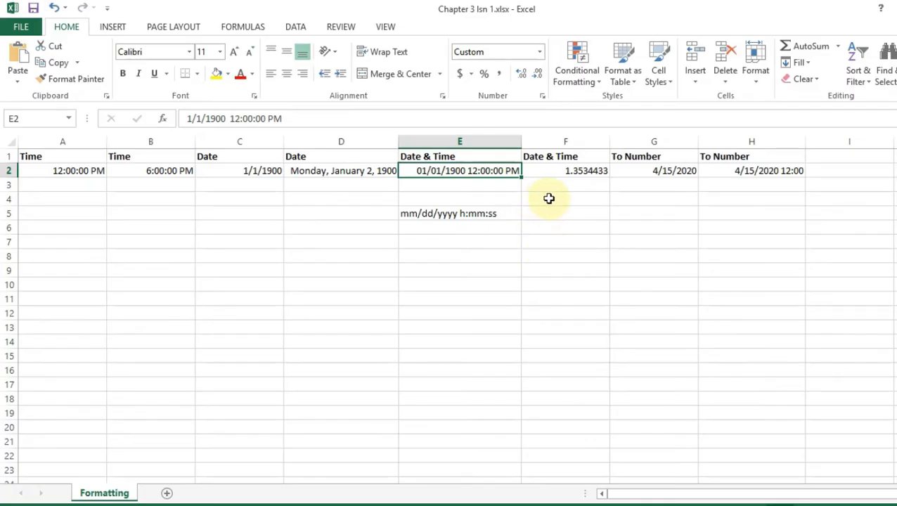
# Copy the number format of cell E2 to cell F2 with Format Painter and widen column F to fit the full date-time.
pyautogui.click(553, 170)
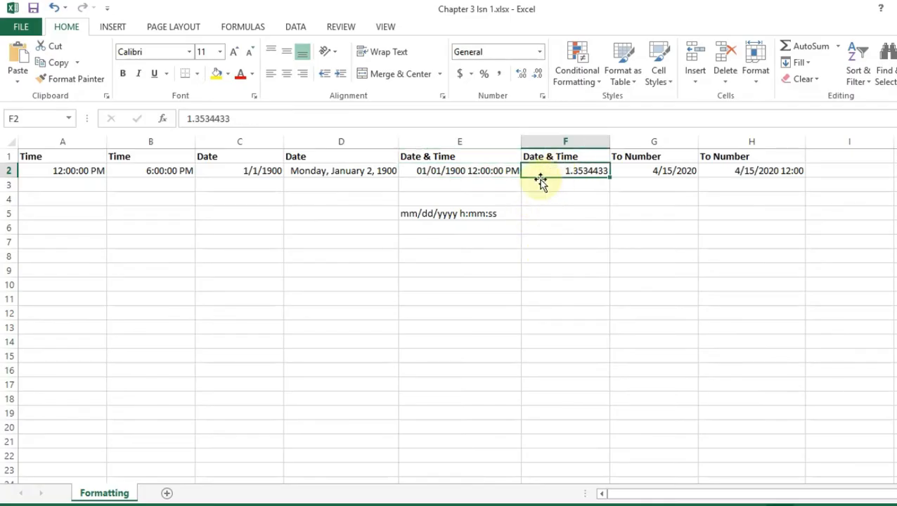
pyautogui.click(487, 174)
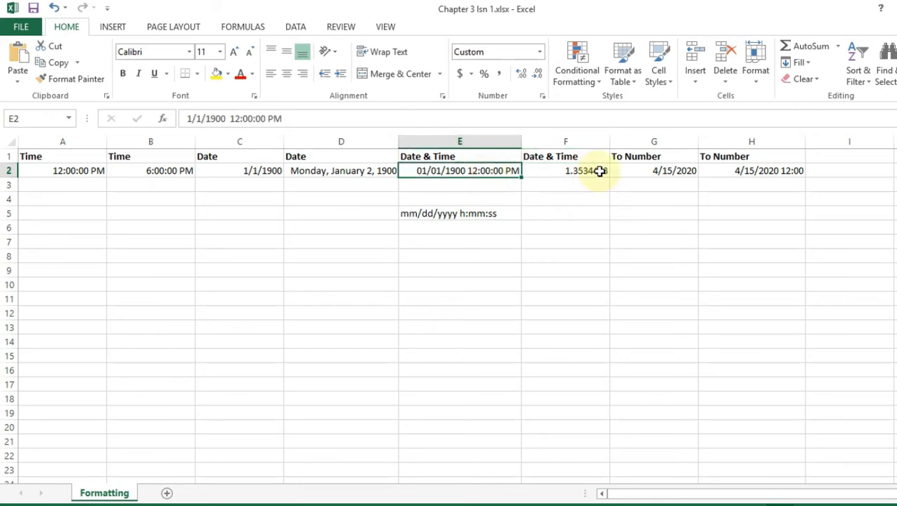
pyautogui.click(566, 174)
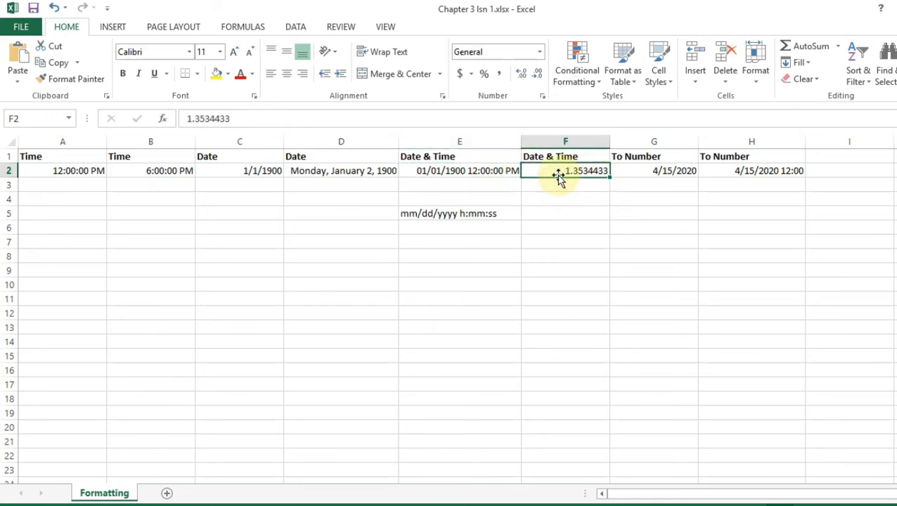
pyautogui.click(497, 170)
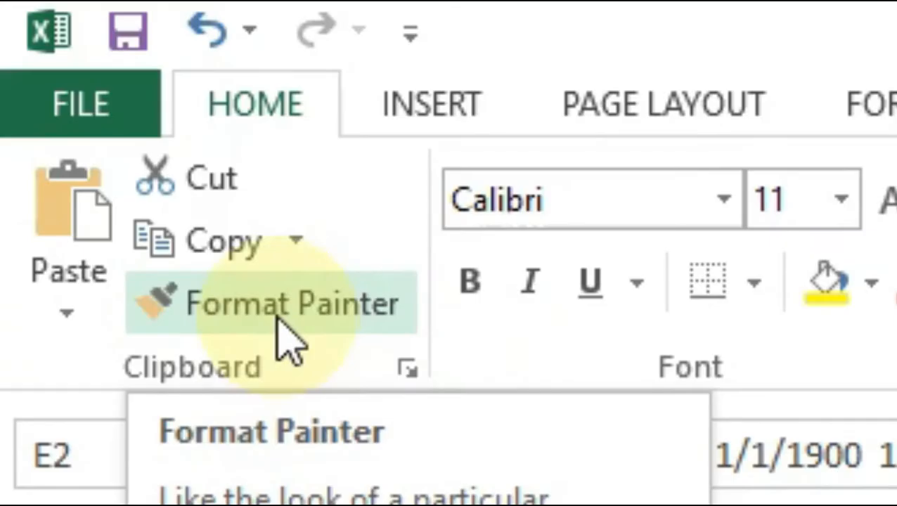
pyautogui.click(284, 336)
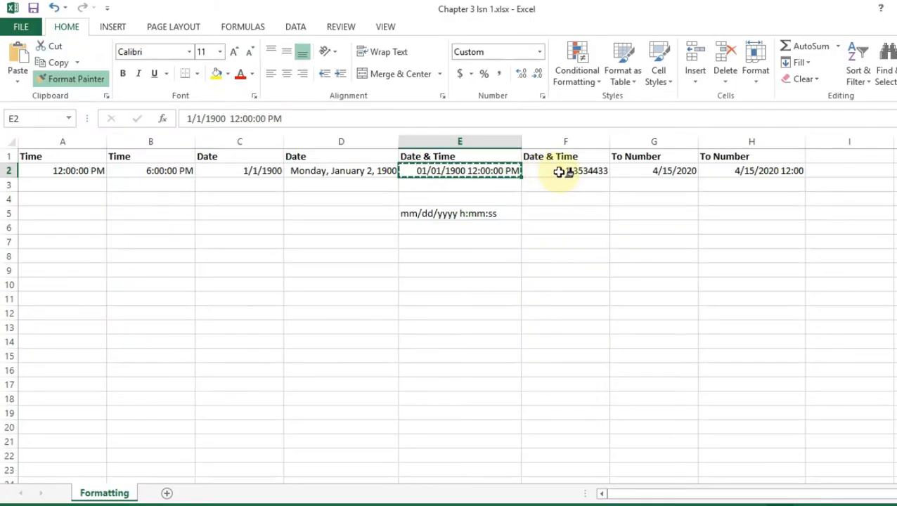
pyautogui.click(559, 171)
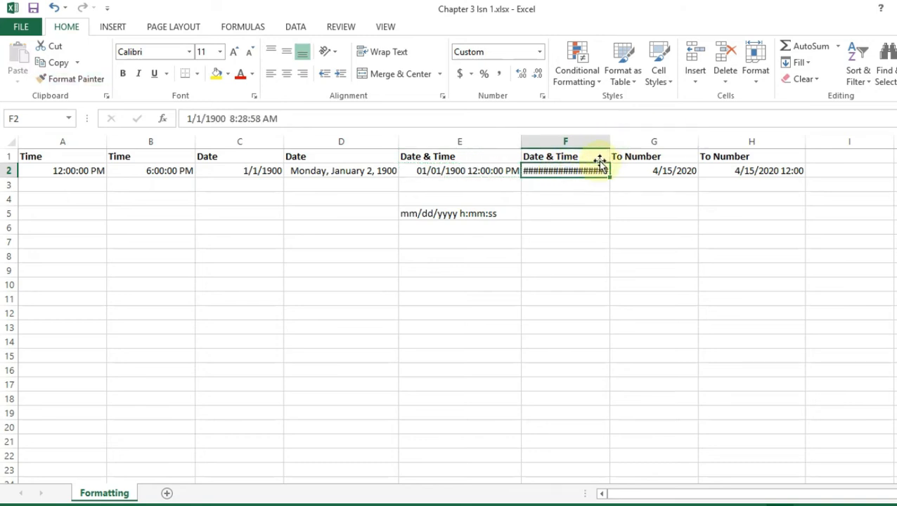
pyautogui.moveTo(610, 142); pyautogui.dragTo(641, 142)
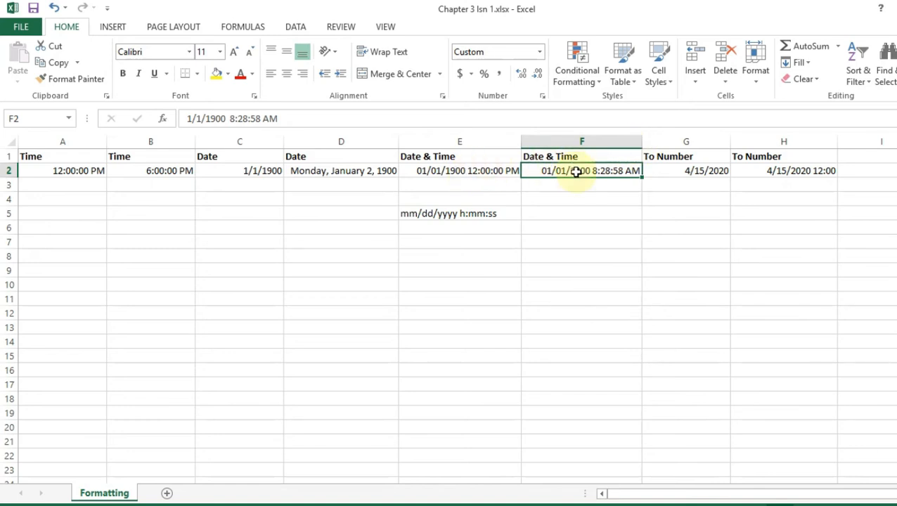
# Format the date in cell G2, under the first To Number heading, as Number with 0 decimal places.
pyautogui.click(693, 171)
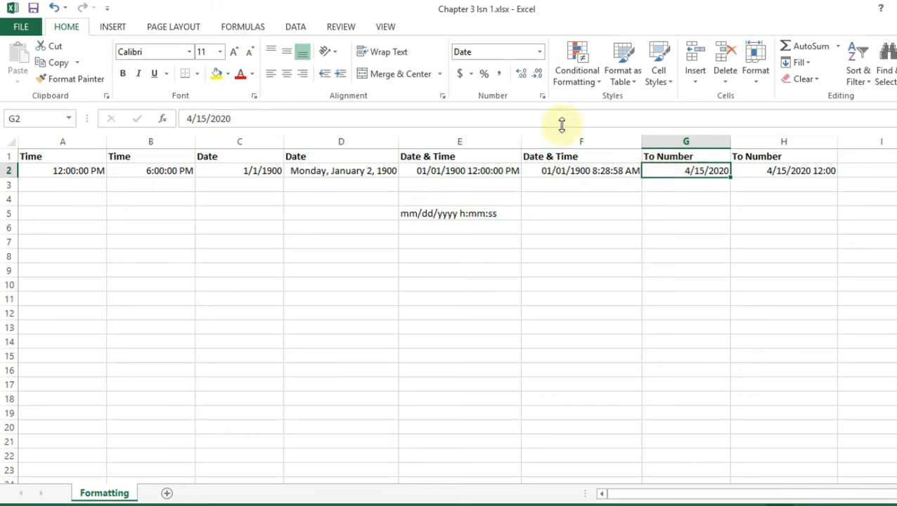
pyautogui.click(539, 52)
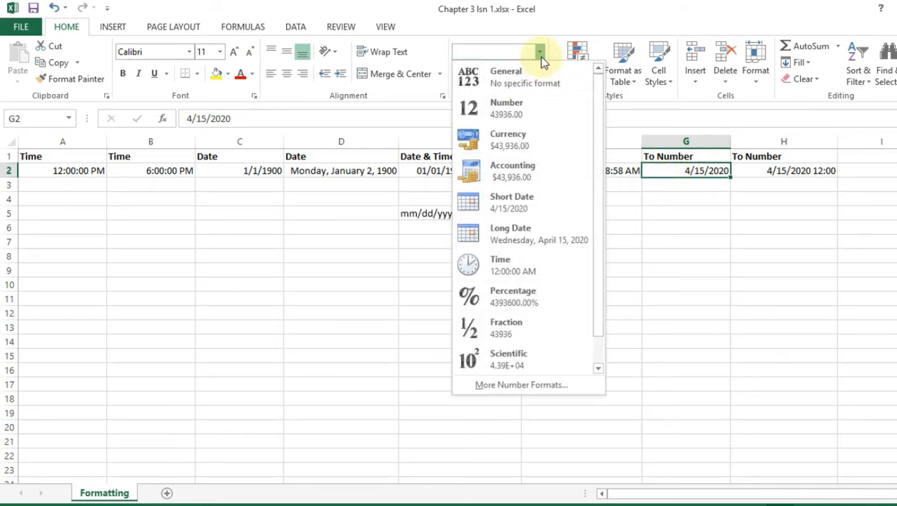
pyautogui.click(501, 112)
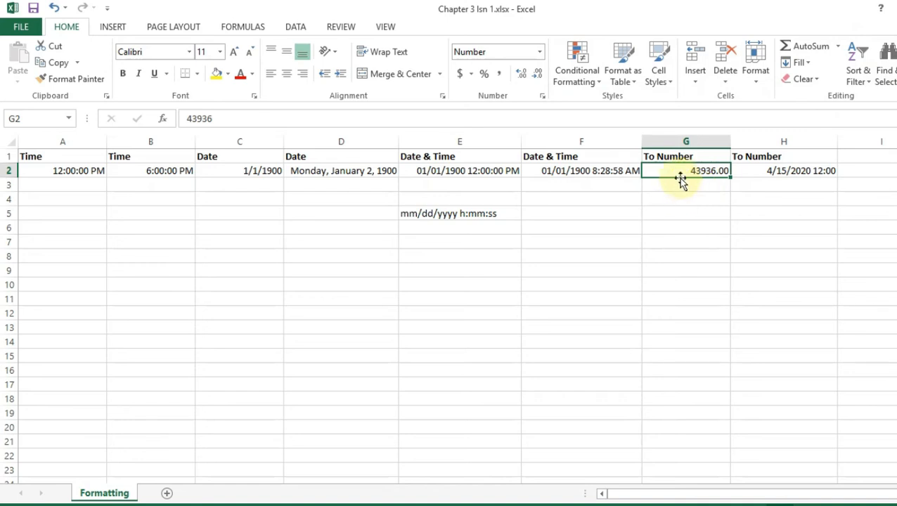
pyautogui.click(539, 51)
pyautogui.click(520, 384)
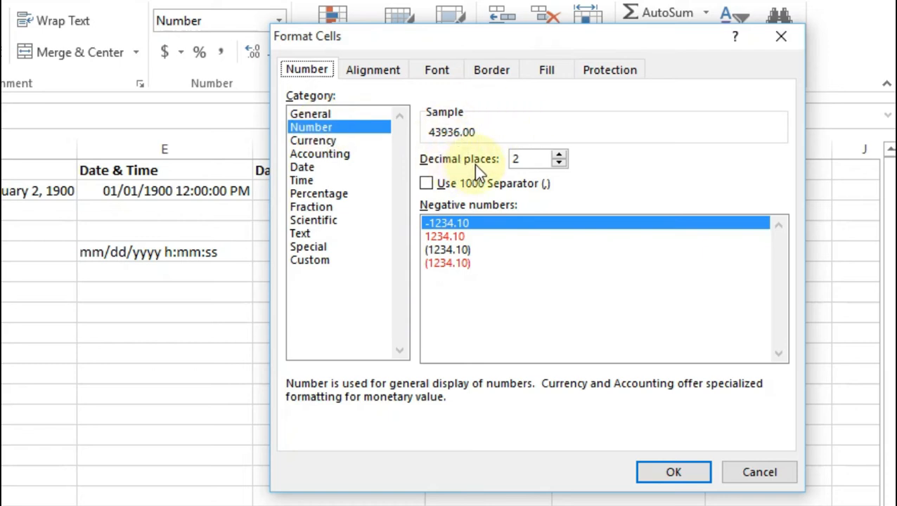
pyautogui.click(559, 163)
pyautogui.click(559, 163)
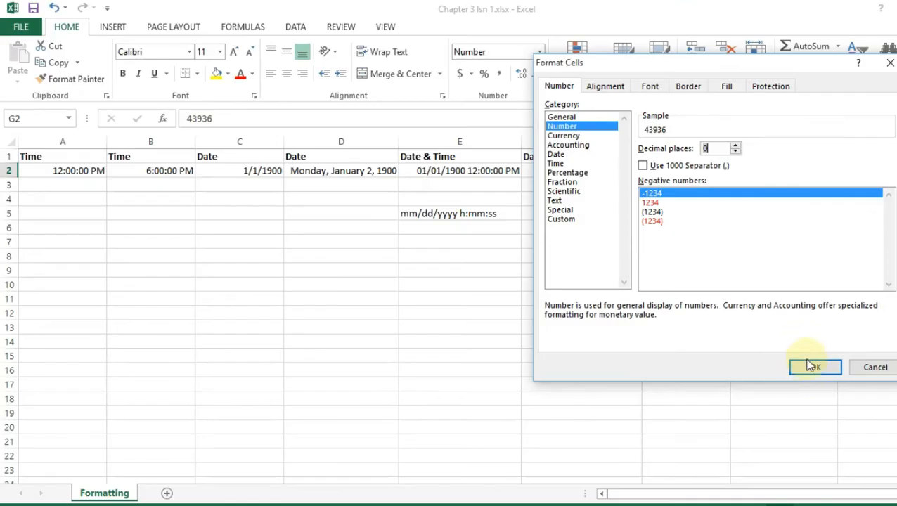
pyautogui.click(664, 471)
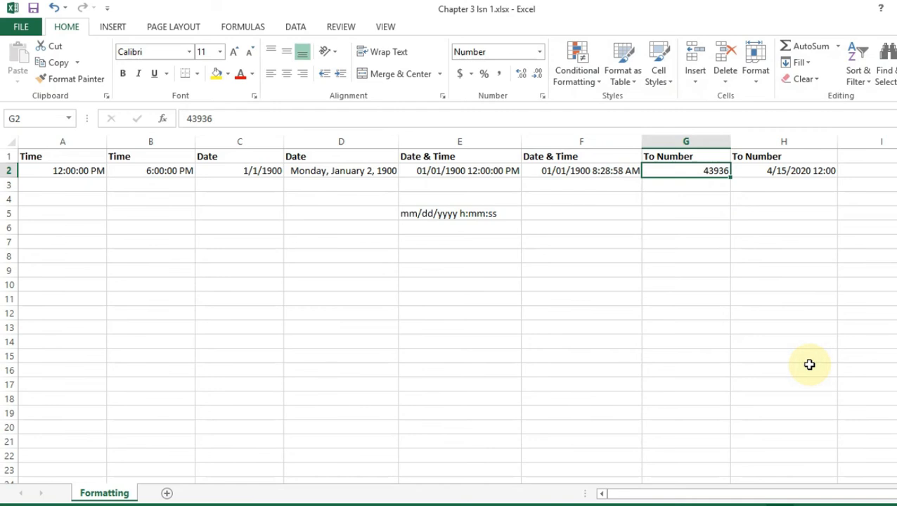
# Format the date-time in cell H2, under the second To Number heading, as Number.
pyautogui.click(785, 171)
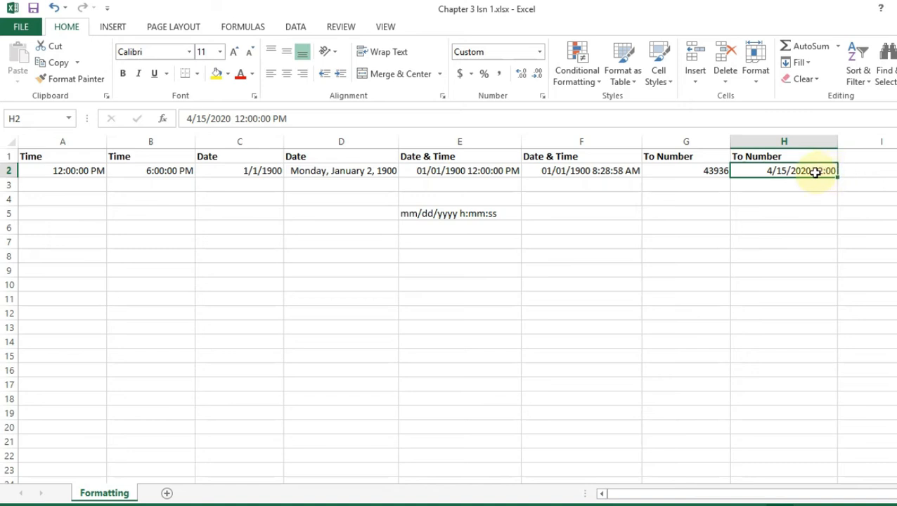
pyautogui.click(539, 54)
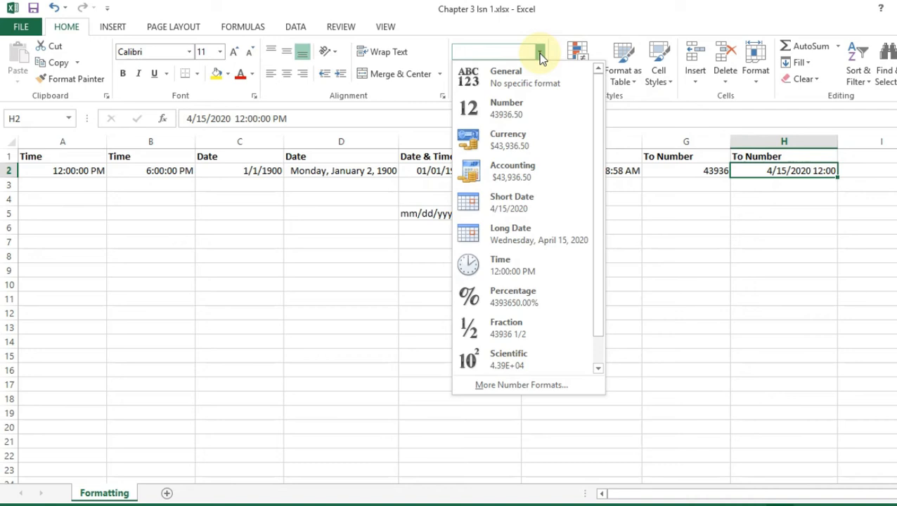
pyautogui.click(522, 106)
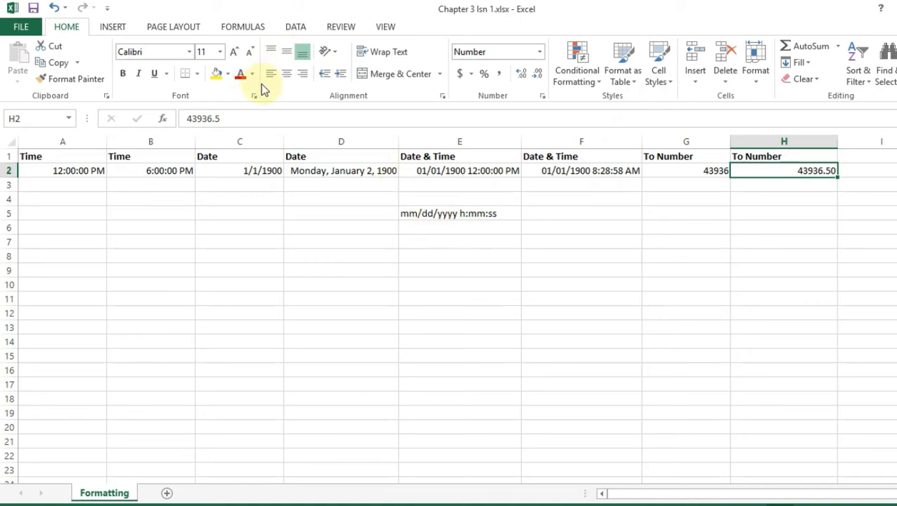
# Unhide the hidden worksheet named Other formatting.
pyautogui.click(178, 188)
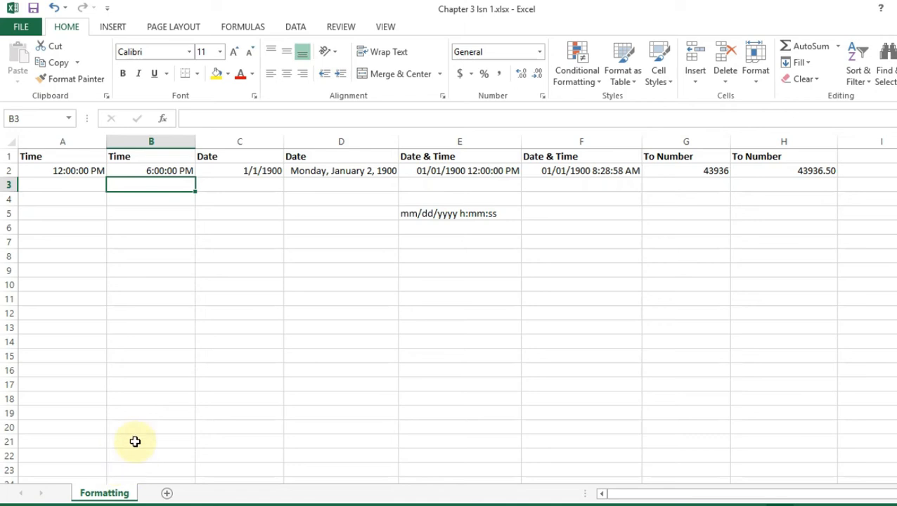
pyautogui.rightClick(102, 496)
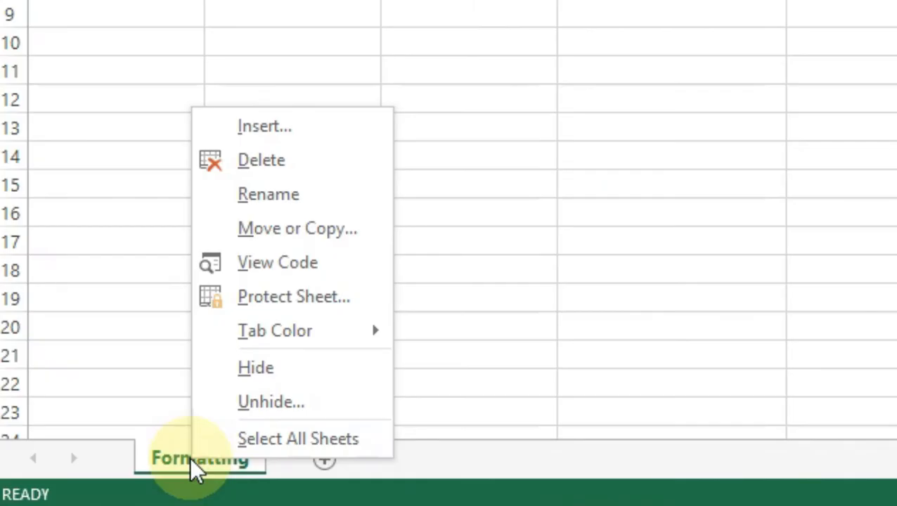
pyautogui.click(244, 402)
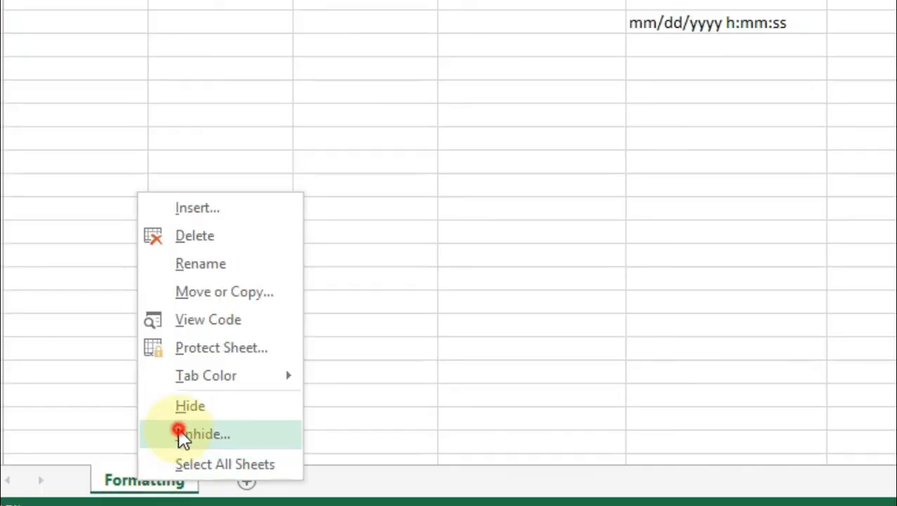
pyautogui.moveTo(128, 295); pyautogui.dragTo(277, 196)
pyautogui.click(223, 253)
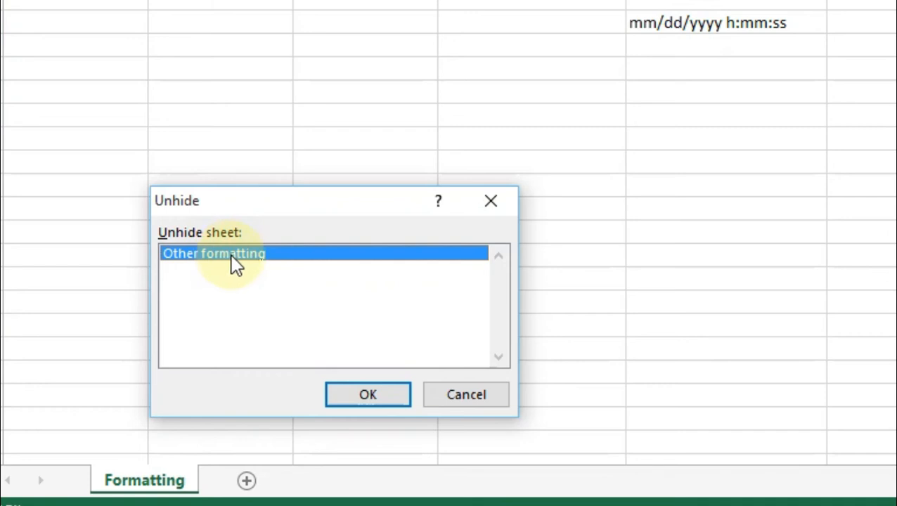
pyautogui.click(361, 395)
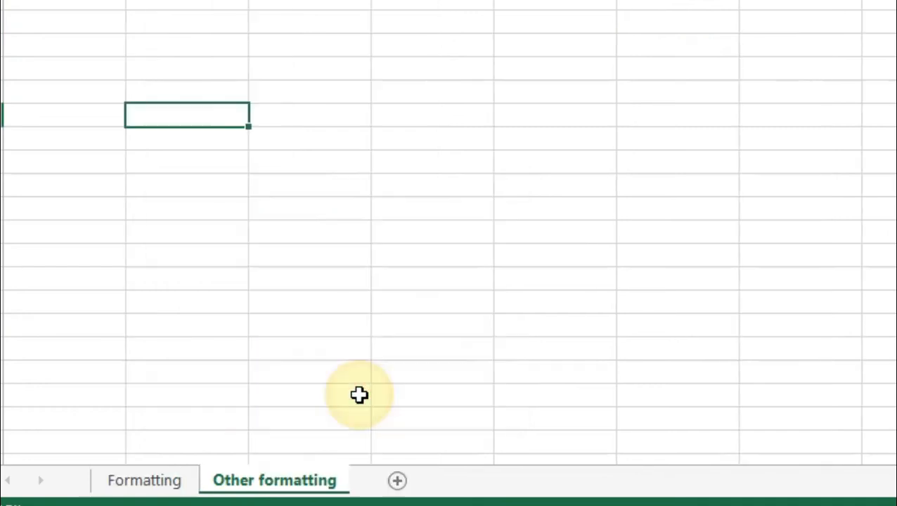
# Switch back and forth between the Formatting and Other formatting worksheets to compare them.
pyautogui.click(111, 490)
pyautogui.click(150, 489)
pyautogui.click(118, 489)
pyautogui.click(160, 492)
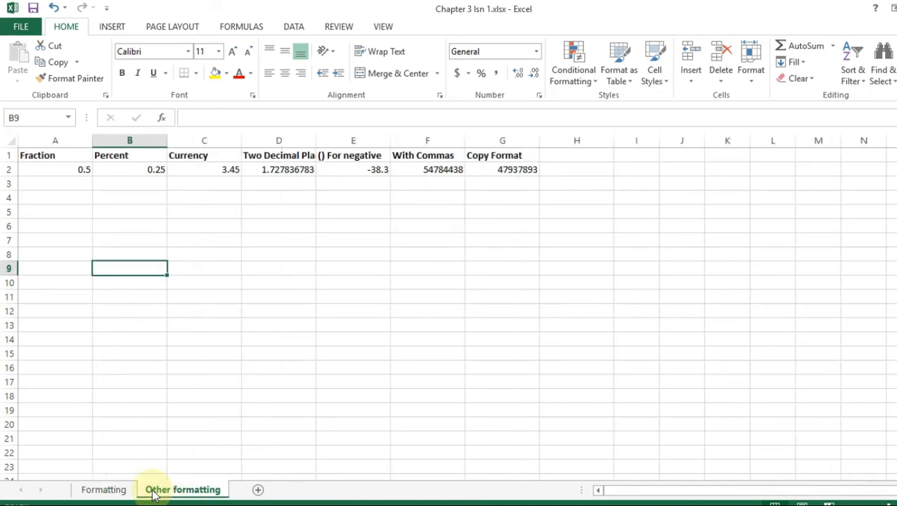
pyautogui.click(120, 490)
pyautogui.click(158, 490)
pyautogui.click(111, 490)
pyautogui.click(152, 491)
pyautogui.click(120, 491)
# Hide the Other formatting worksheet and unhide it again.
pyautogui.rightClick(152, 491)
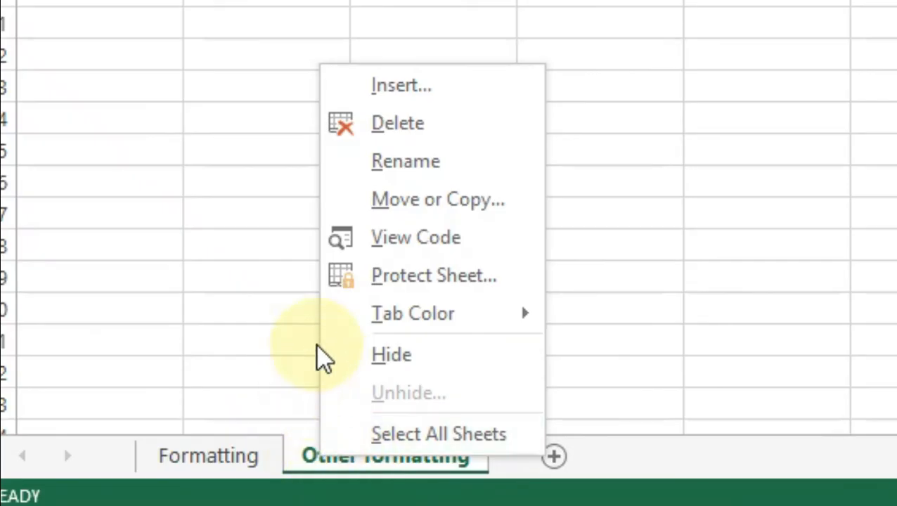
pyautogui.click(386, 355)
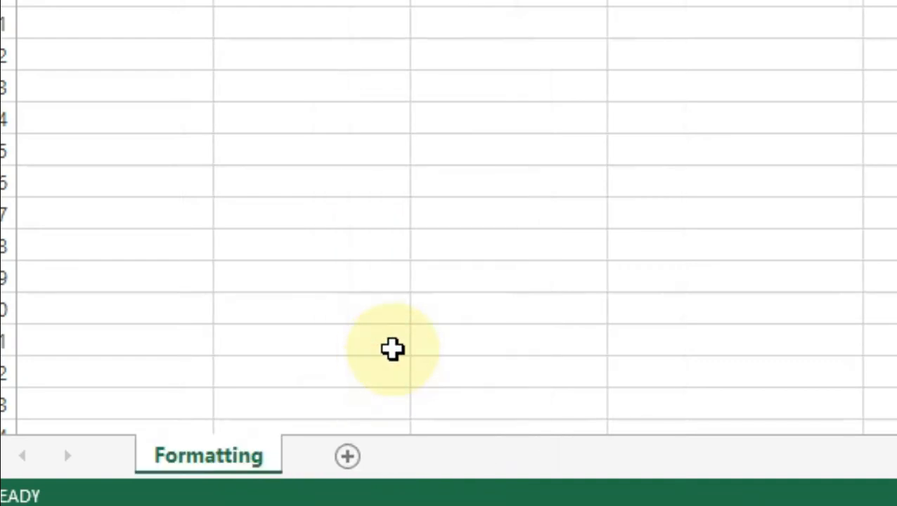
pyautogui.rightClick(232, 457)
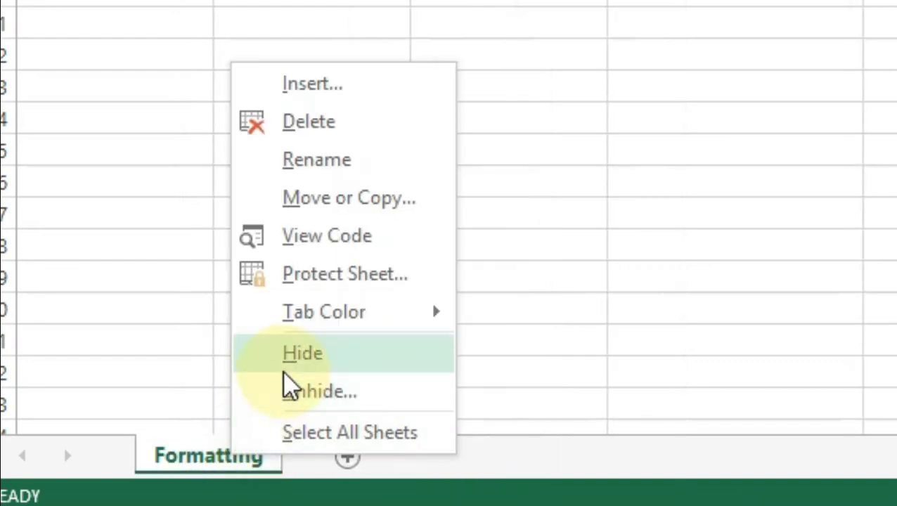
pyautogui.click(292, 392)
pyautogui.click(336, 469)
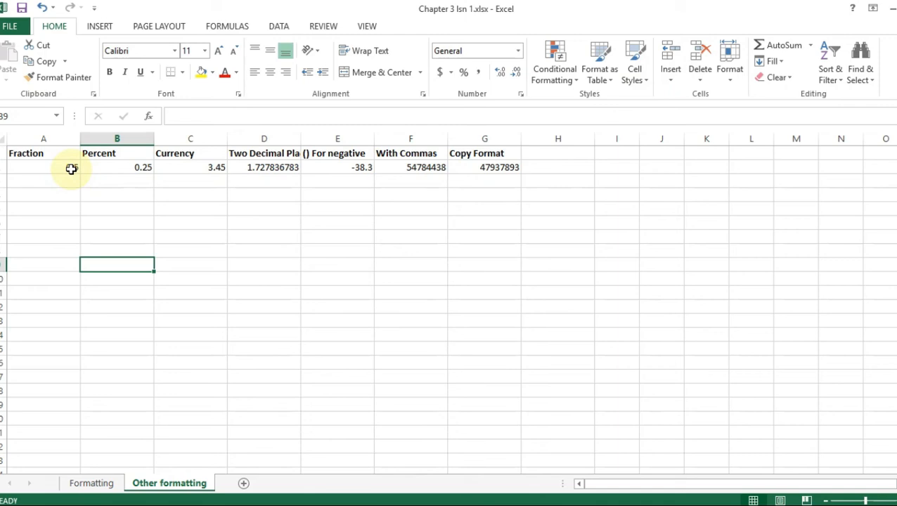
# Format the number in cell A2, under the Fraction heading, as Fraction.
pyautogui.click(72, 169)
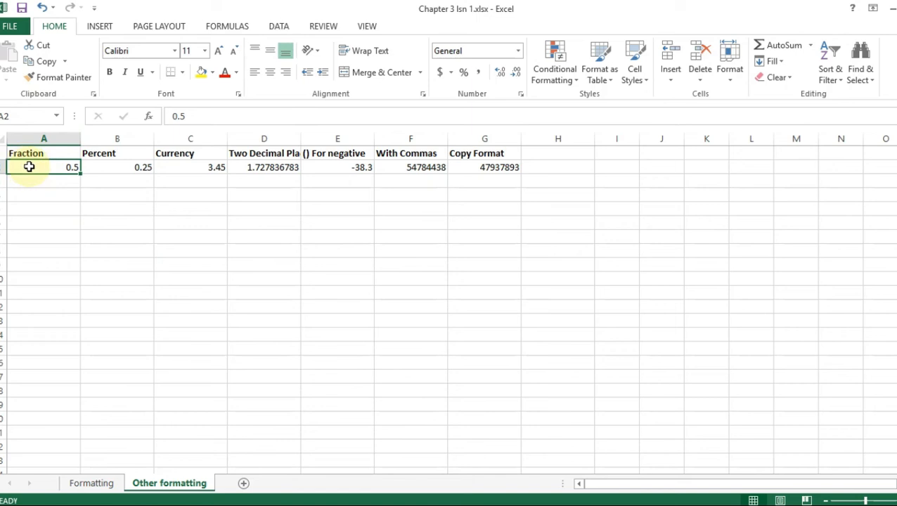
pyautogui.click(61, 152)
pyautogui.click(60, 168)
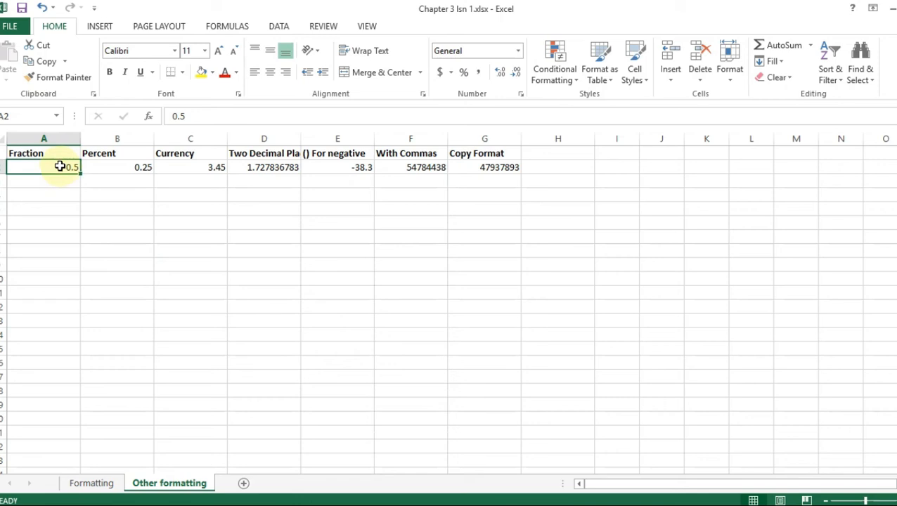
pyautogui.click(517, 50)
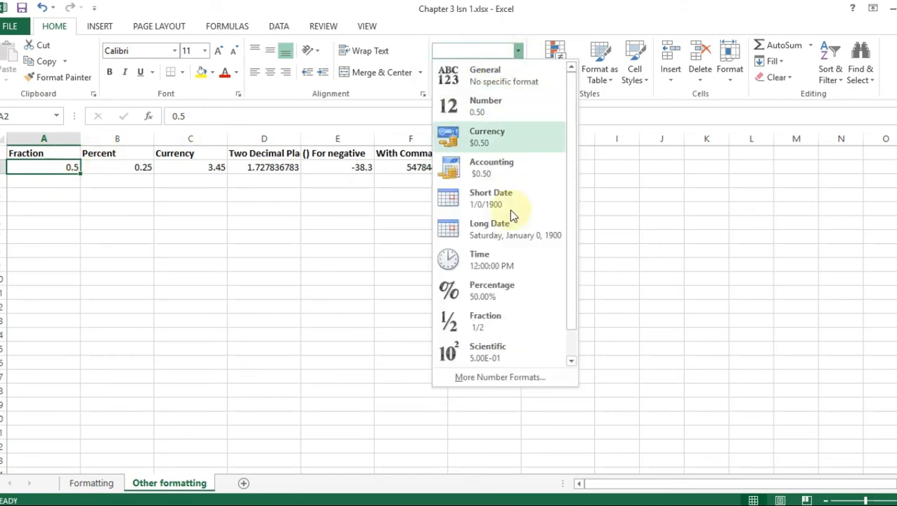
pyautogui.click(492, 331)
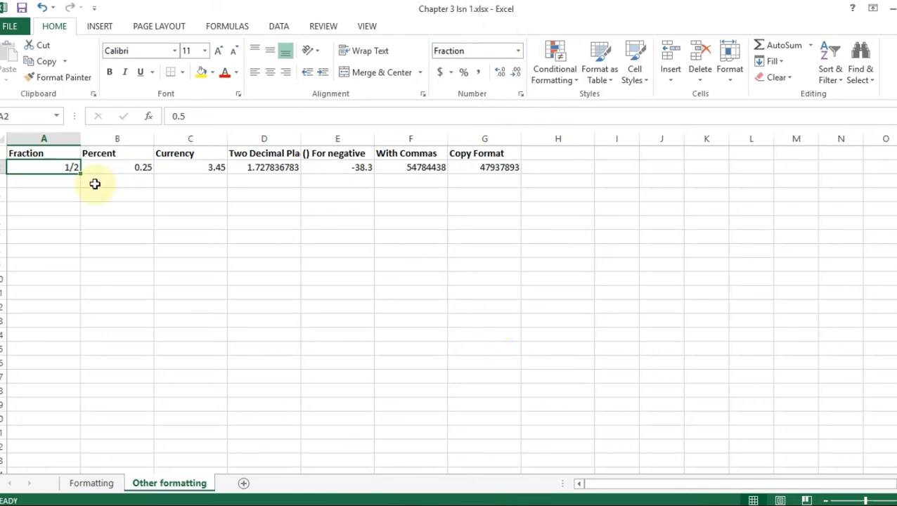
# Format cell B2, under the Percent heading, as Percentage with 0 decimal places.
pyautogui.click(134, 168)
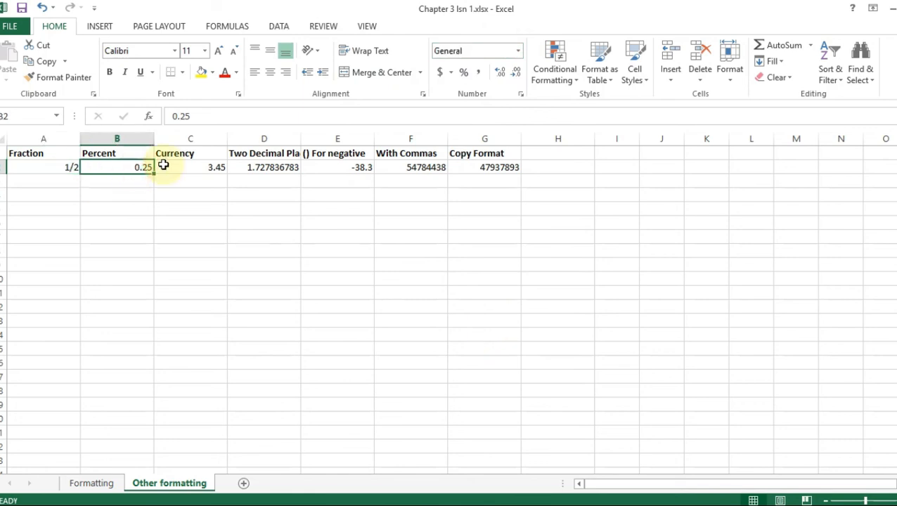
pyautogui.click(517, 52)
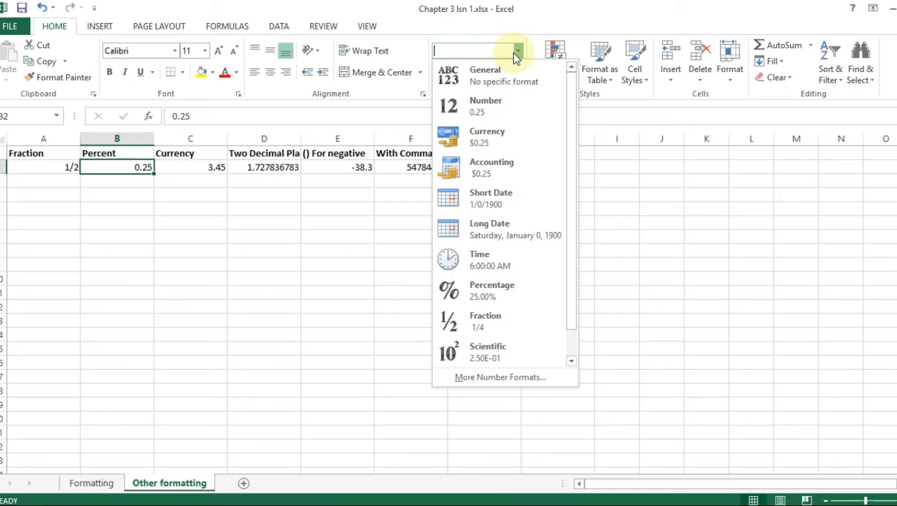
pyautogui.click(501, 290)
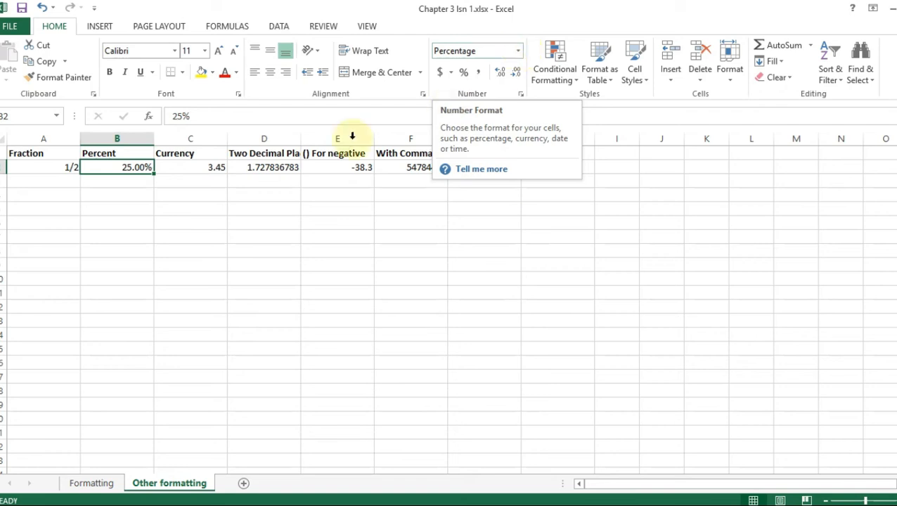
pyautogui.click(517, 50)
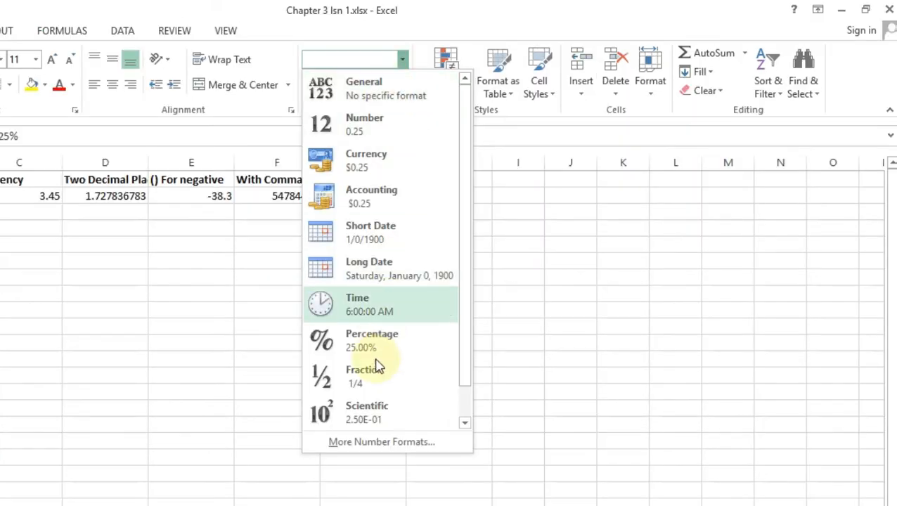
pyautogui.click(373, 440)
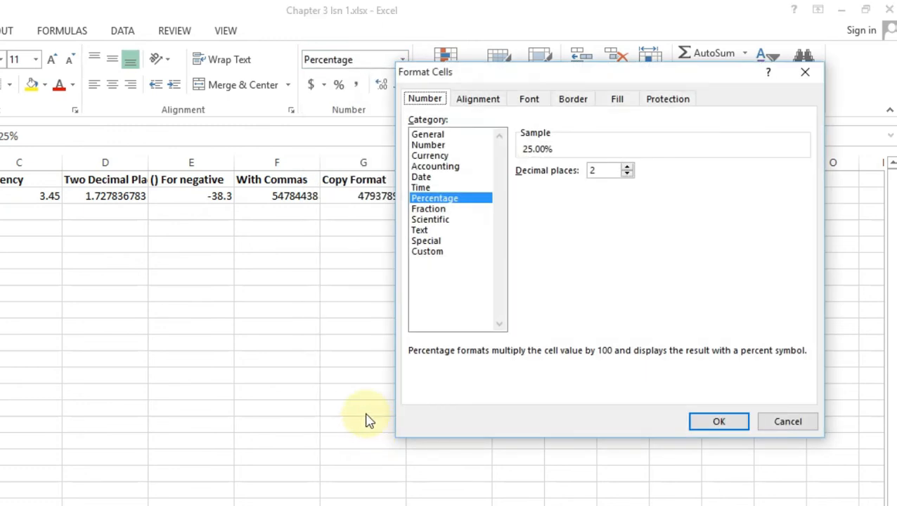
pyautogui.click(626, 174)
pyautogui.click(627, 175)
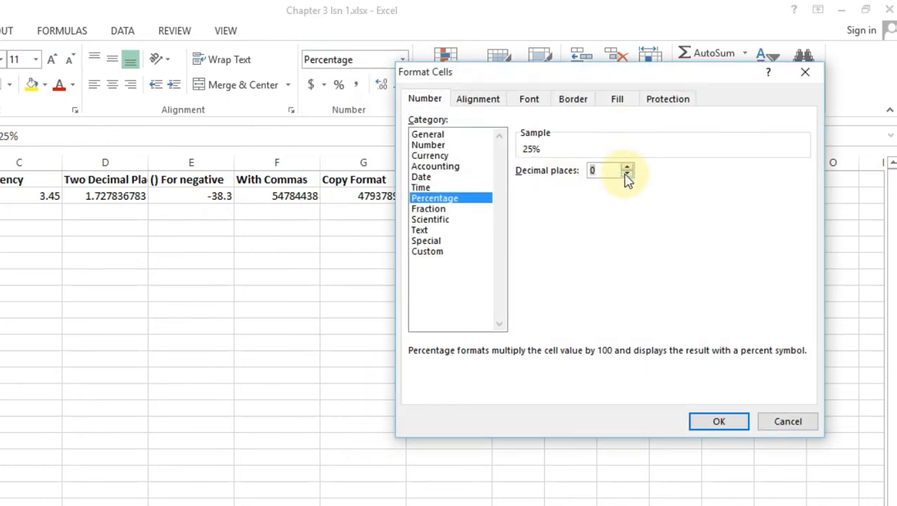
pyautogui.click(720, 416)
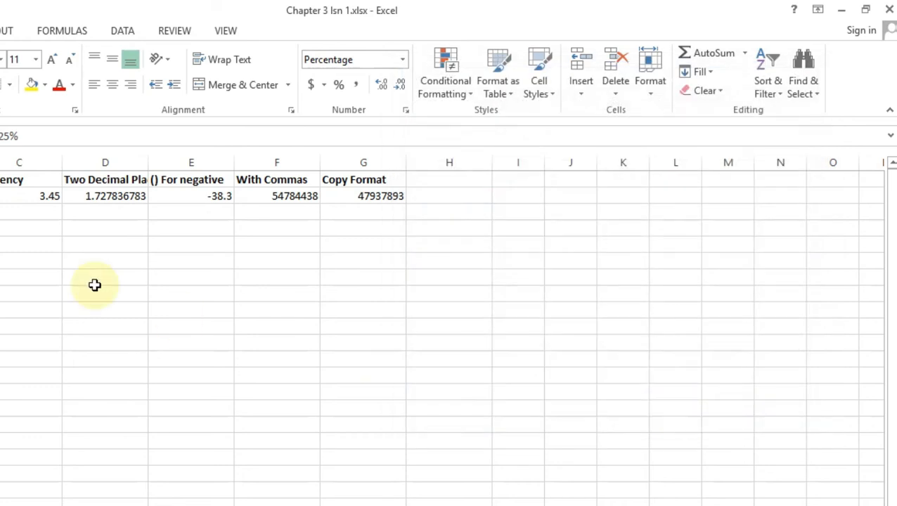
# Apply the dollar Accounting format to cell C2, under Currency, and the two-decimal Number format to cell D2.
pyautogui.click(40, 197)
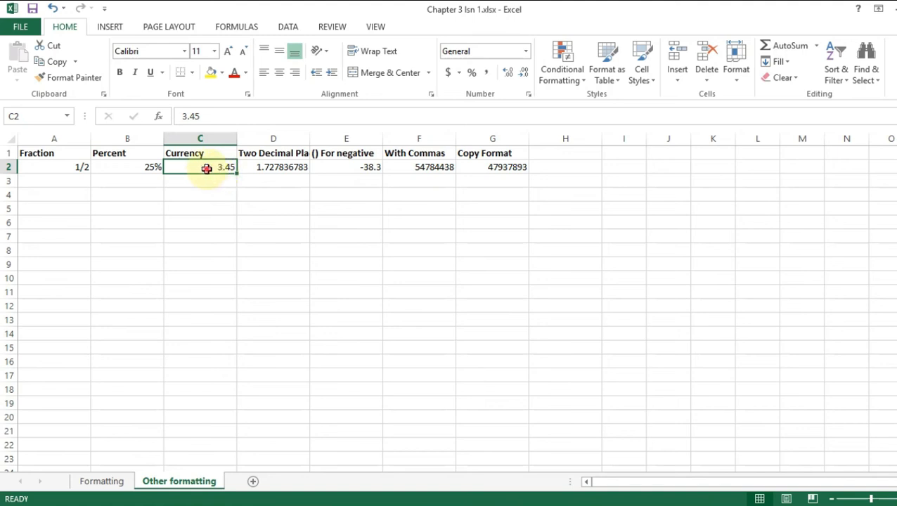
pyautogui.click(448, 73)
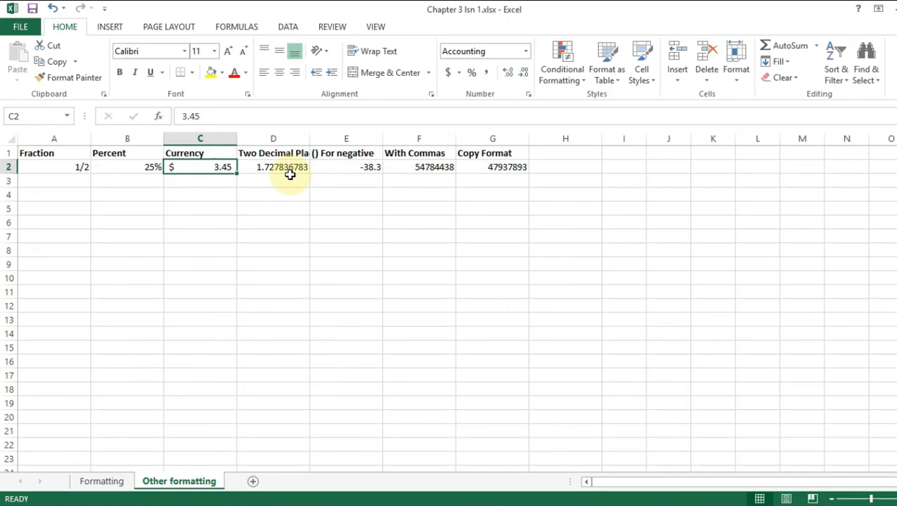
pyautogui.click(285, 169)
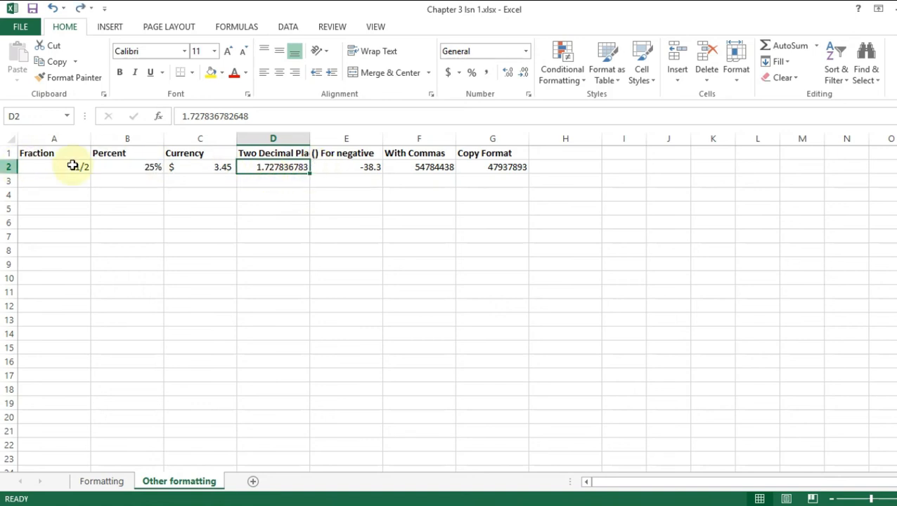
pyautogui.click(525, 51)
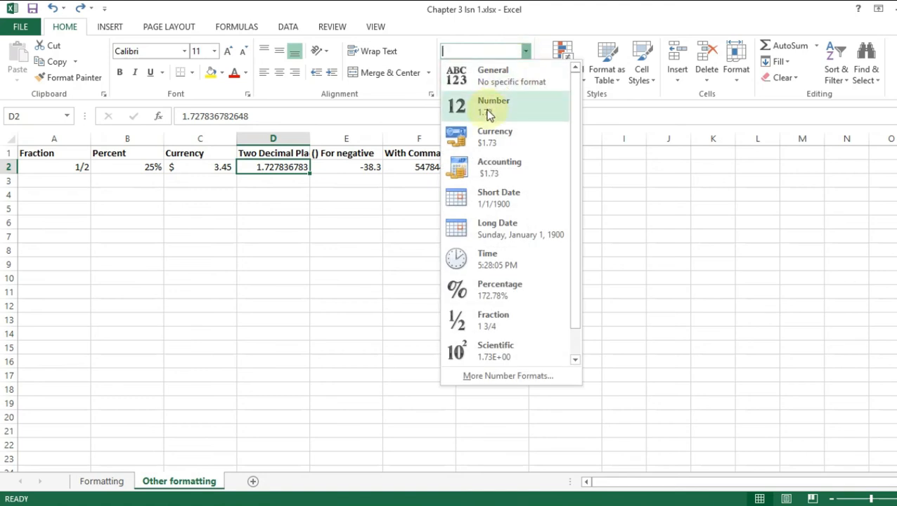
pyautogui.click(490, 109)
# Format cell E2 as Number with 2 decimal places and negative numbers in black parentheses, (1234.10).
pyautogui.click(365, 167)
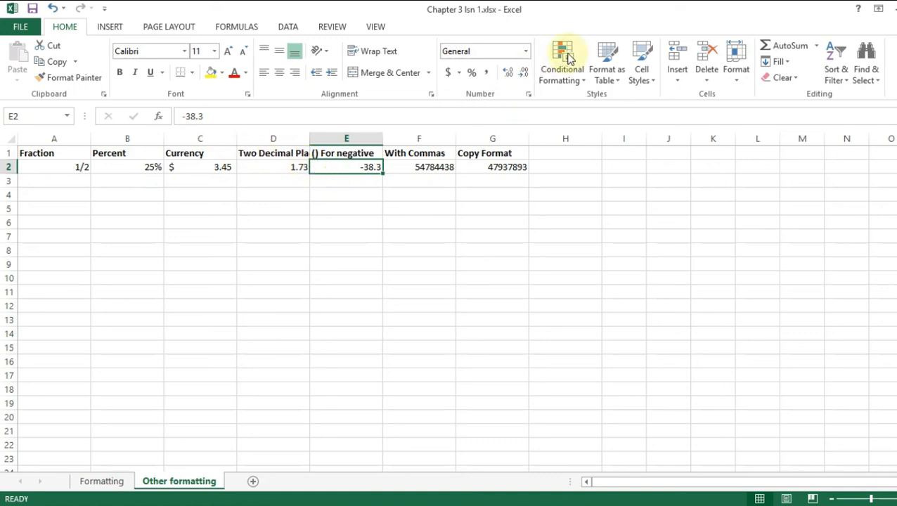
pyautogui.click(525, 54)
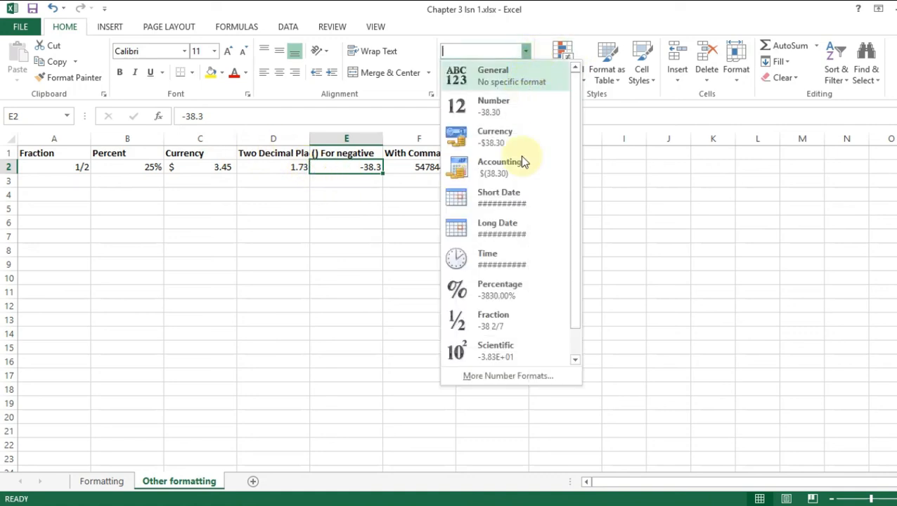
pyautogui.click(492, 375)
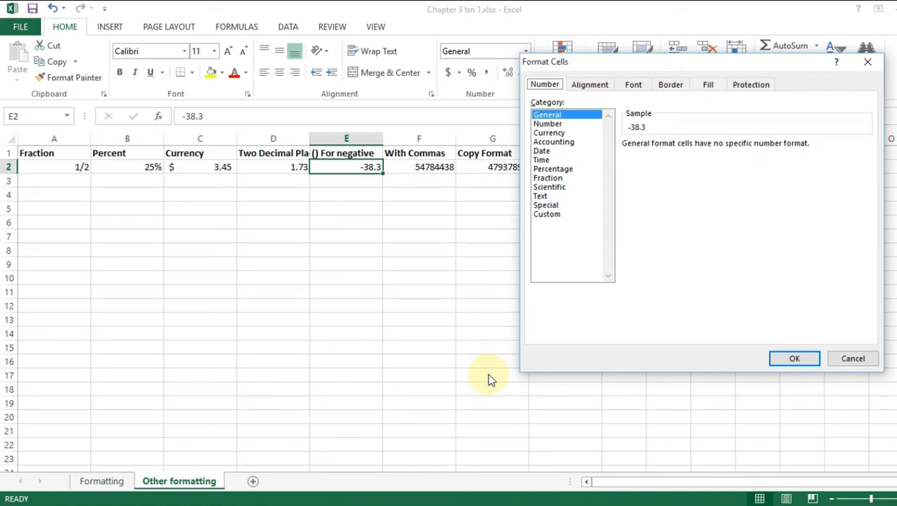
pyautogui.press('Down')
pyautogui.click(668, 207)
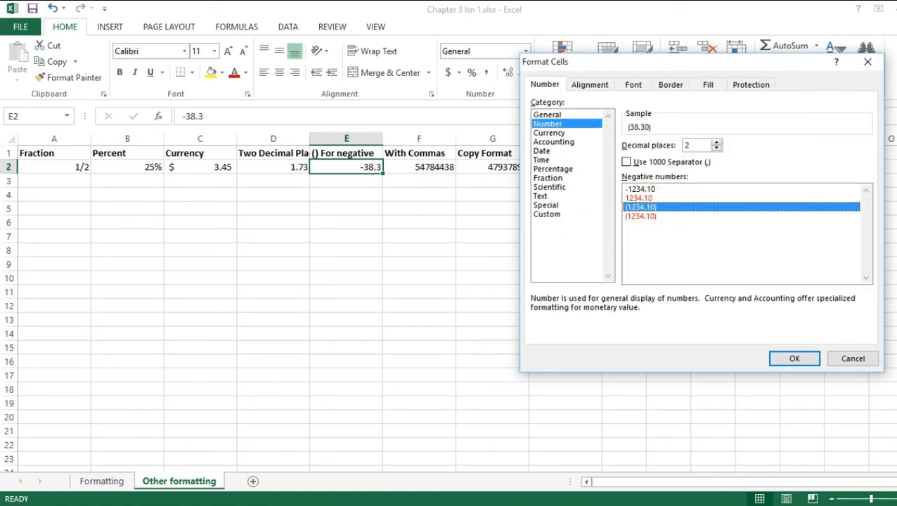
pyautogui.click(791, 359)
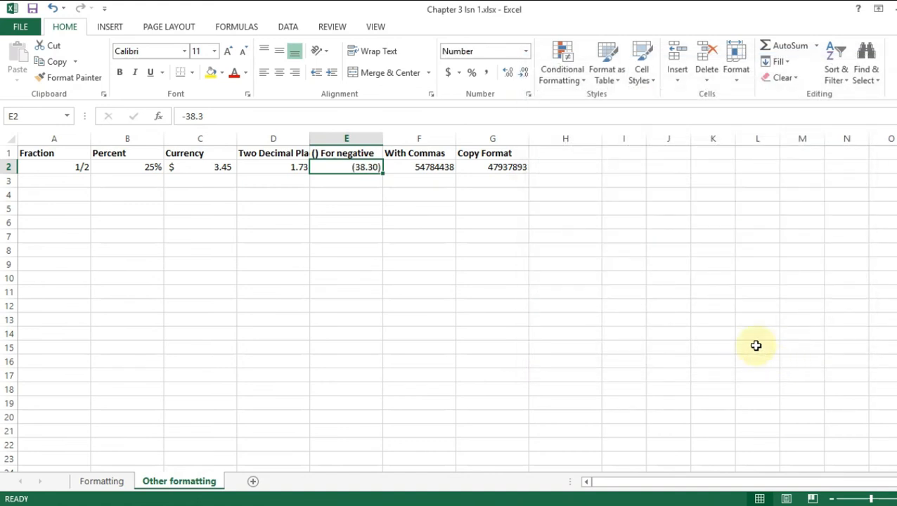
# Apply the comma style to cell F2, under With Commas, and set its Accounting format to 0 decimal places.
pyautogui.click(424, 169)
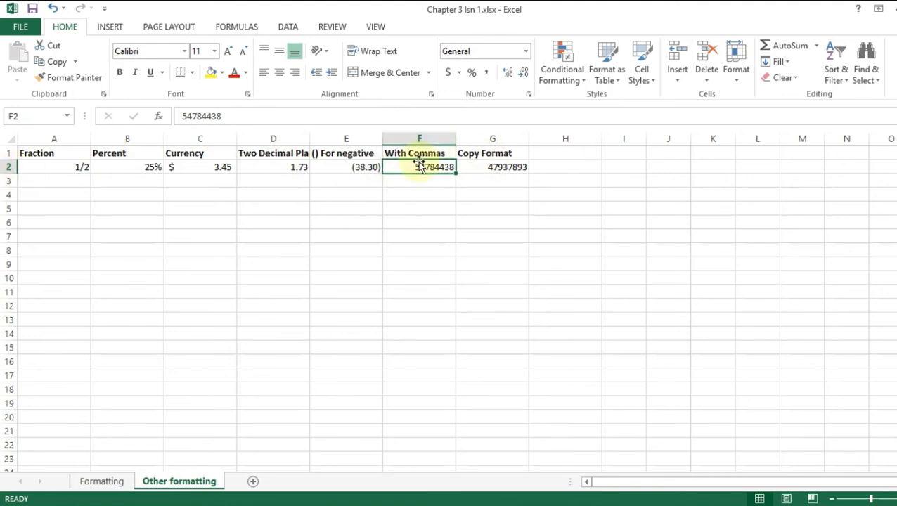
pyautogui.click(488, 75)
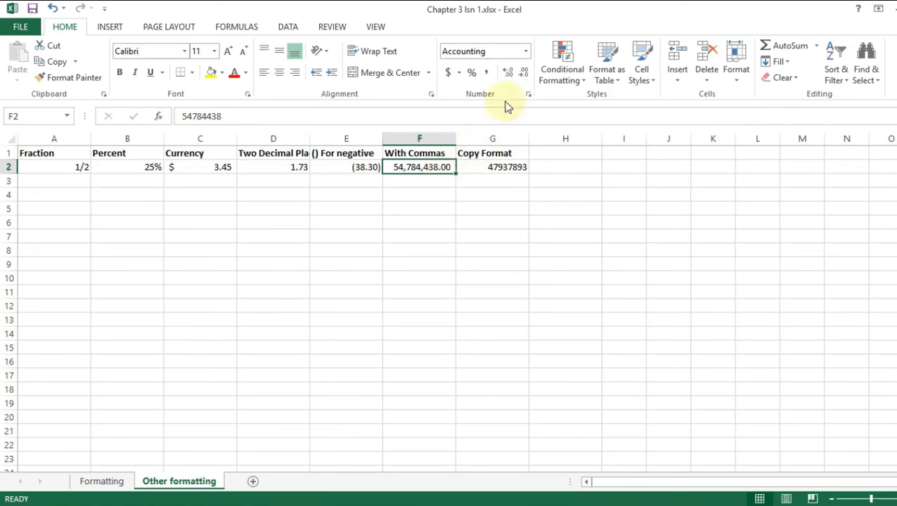
pyautogui.click(527, 51)
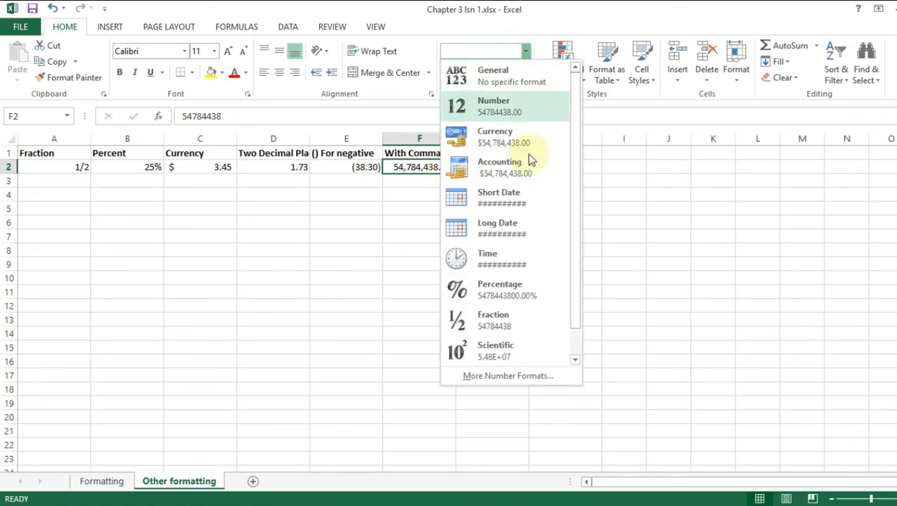
pyautogui.click(496, 376)
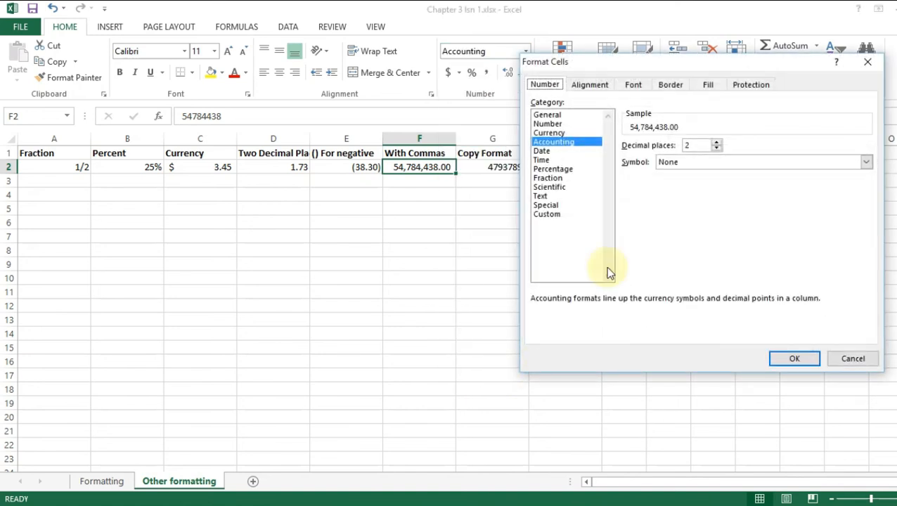
pyautogui.click(716, 149)
pyautogui.click(716, 149)
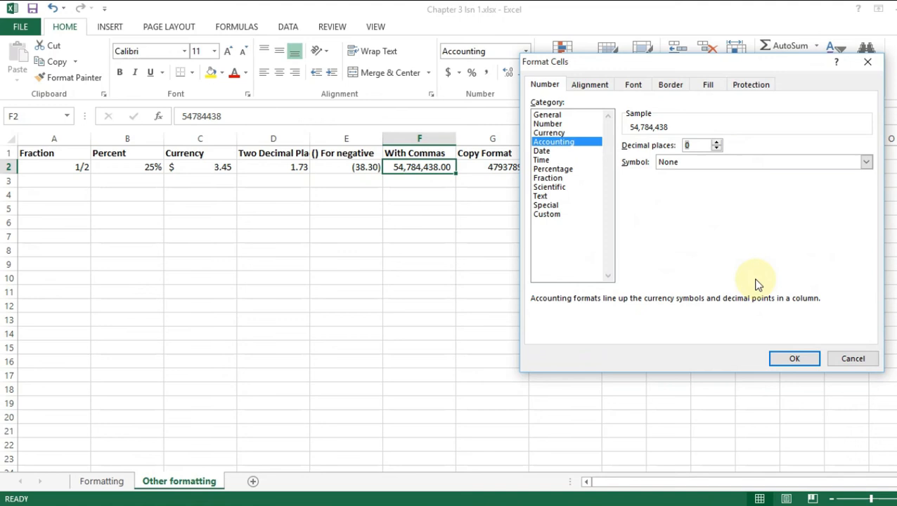
pyautogui.click(795, 359)
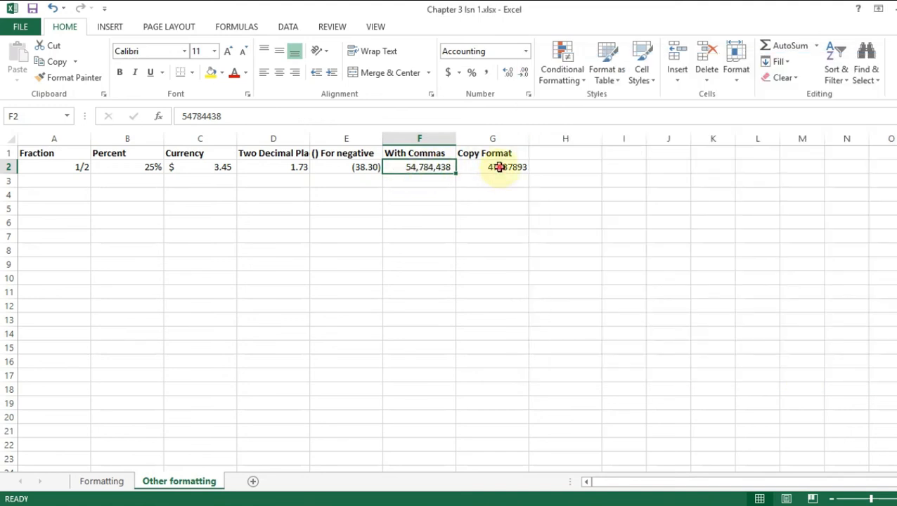
# Copy the format of cell F2 to cell G2, under the Copy Format heading, with Format Painter.
pyautogui.click(499, 168)
pyautogui.click(431, 166)
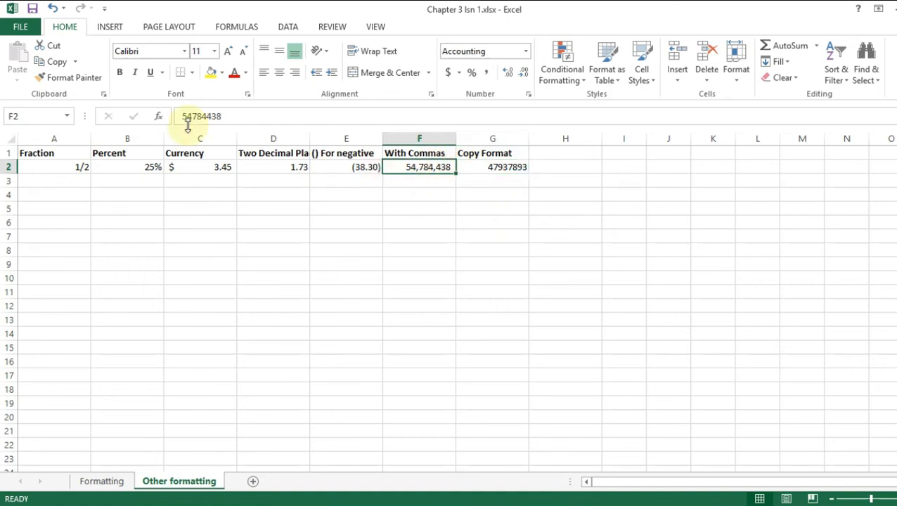
pyautogui.click(74, 82)
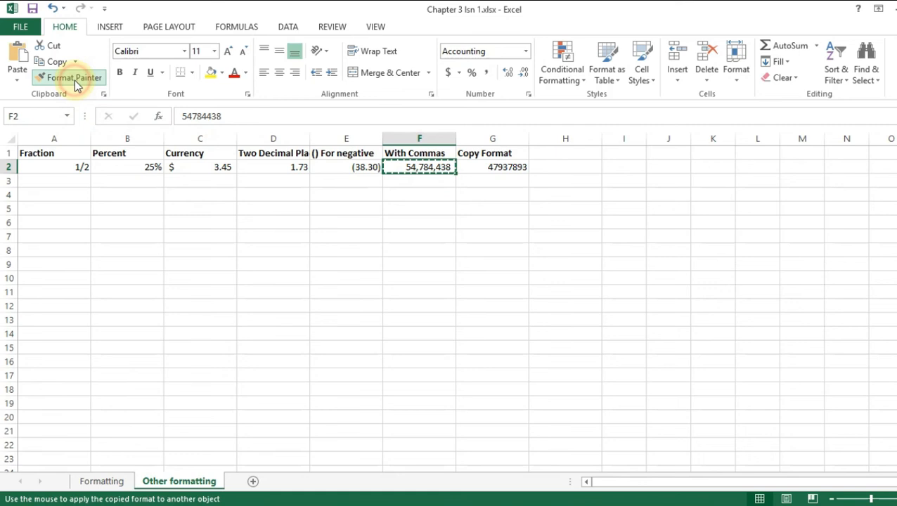
pyautogui.click(504, 167)
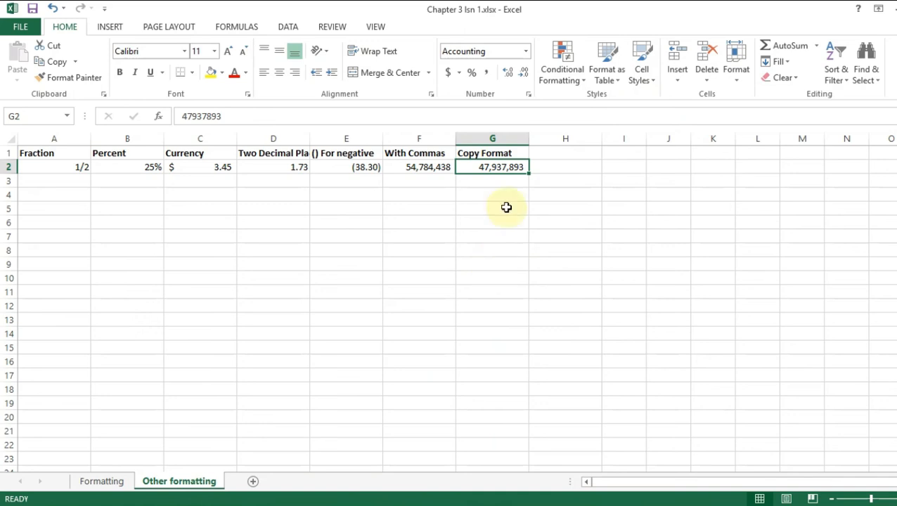
pyautogui.click(348, 210)
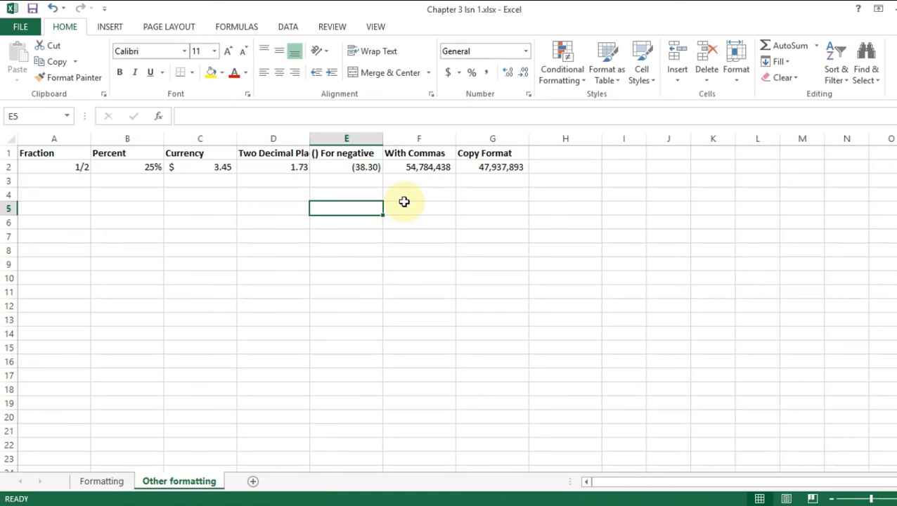
# Enter the negative values -9.25, -2.2 and -4.6 in cells E3 to E5, under the () For negative heading.
pyautogui.press('Up')
pyautogui.press('Up')
pyautogui.write('-9.25')
pyautogui.press('Return')
pyautogui.write('-2.2')
pyautogui.press('Return')
pyautogui.write('-4.6')
pyautogui.press('Return')
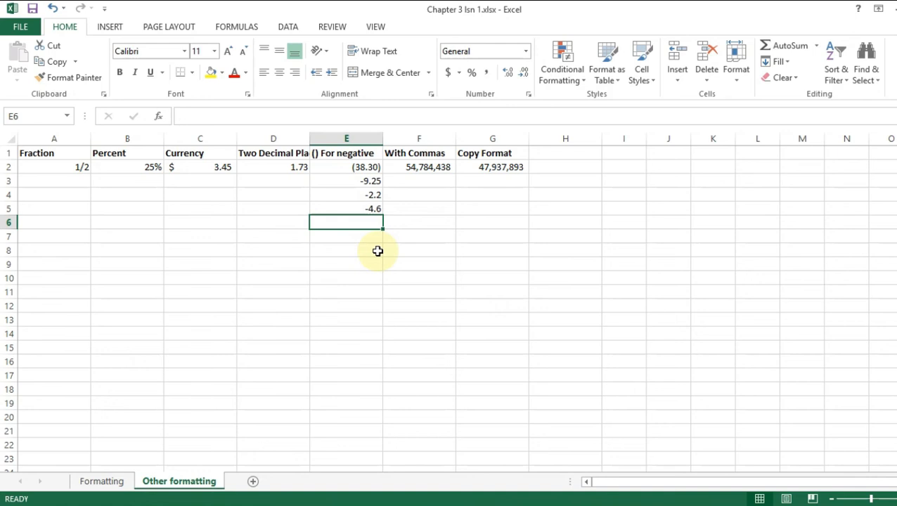
# Enter the positive values 2.25 and 4.67 in cells E6 and E7.
pyautogui.write('2.25')
pyautogui.press('Return')
pyautogui.write('4.')
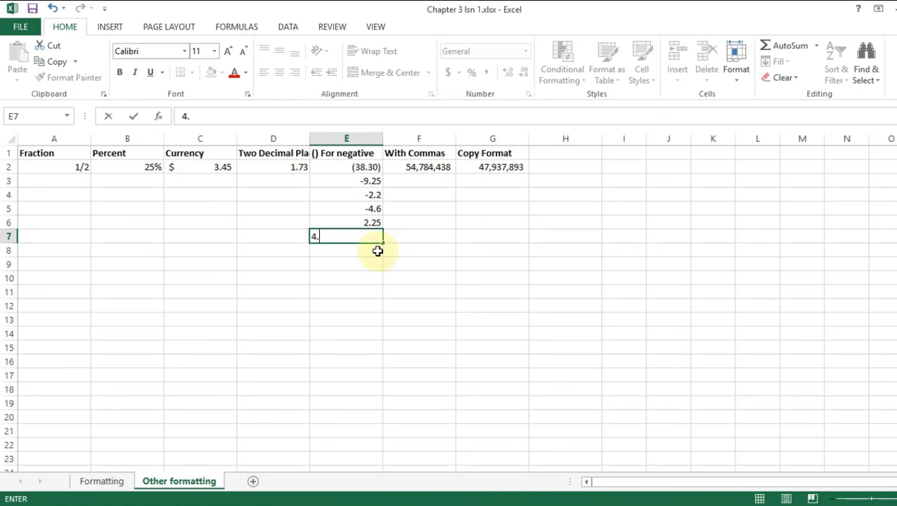
pyautogui.write('67')
pyautogui.press('Return')
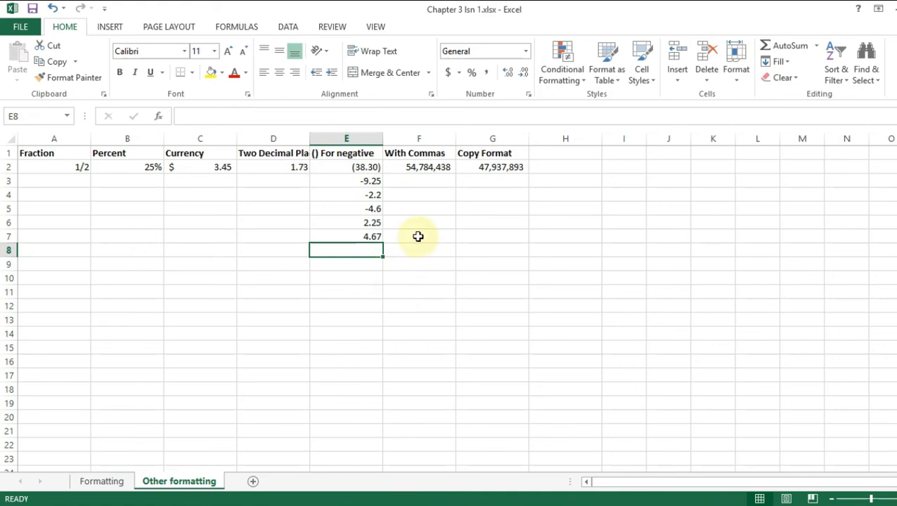
# Format all of column E as Number with 2 decimal places and negative numbers in black parentheses, (1234.10).
pyautogui.click(354, 140)
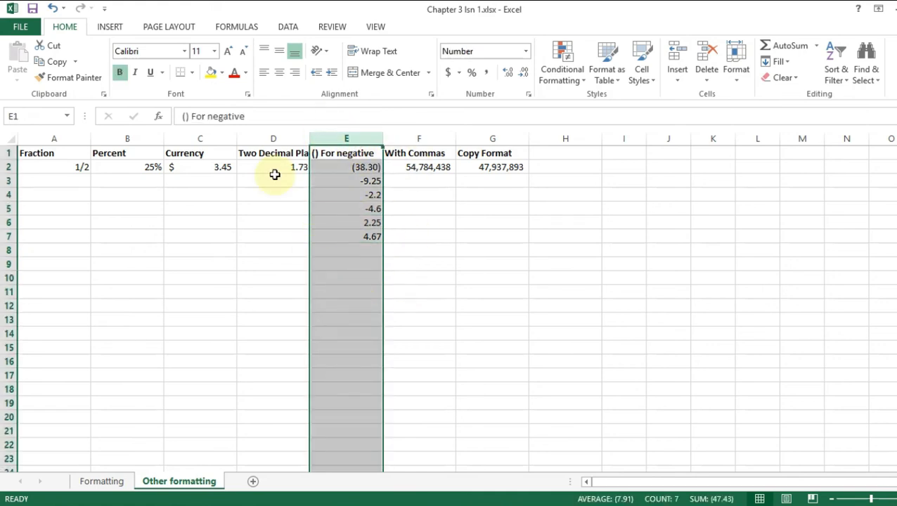
pyautogui.click(525, 52)
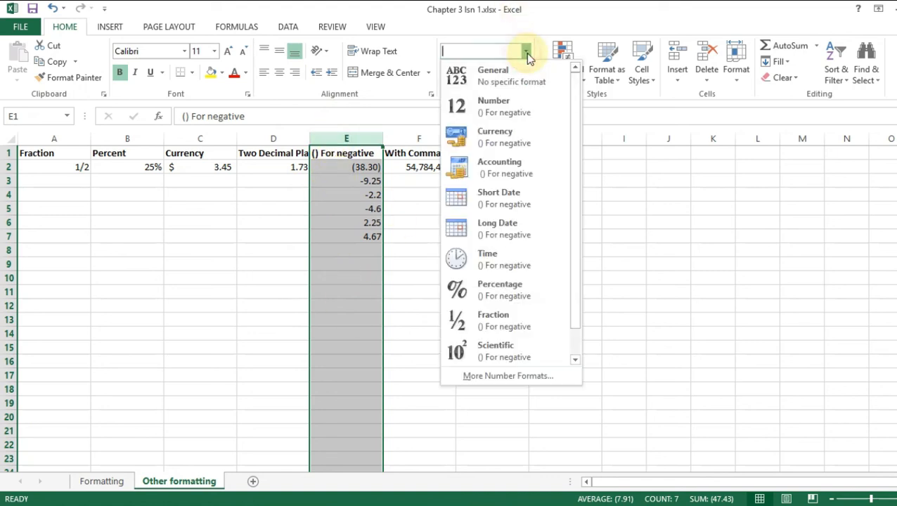
pyautogui.click(527, 380)
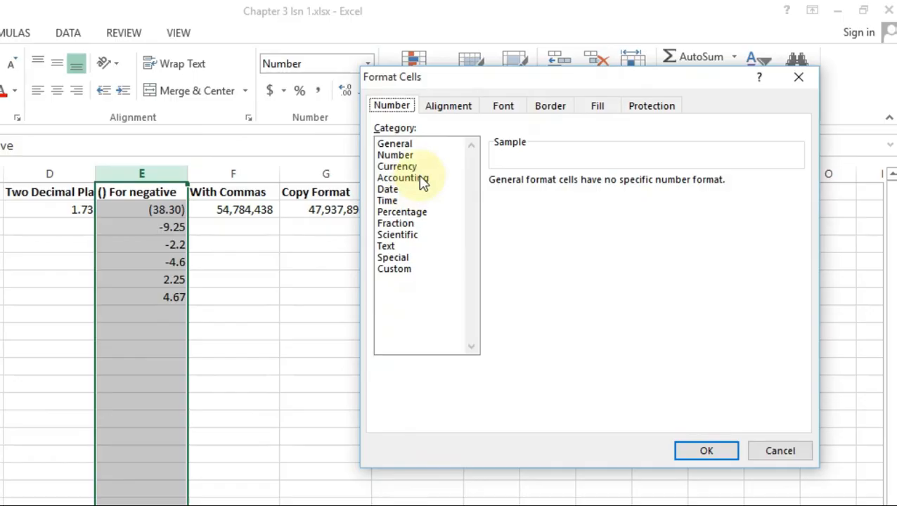
pyautogui.click(406, 155)
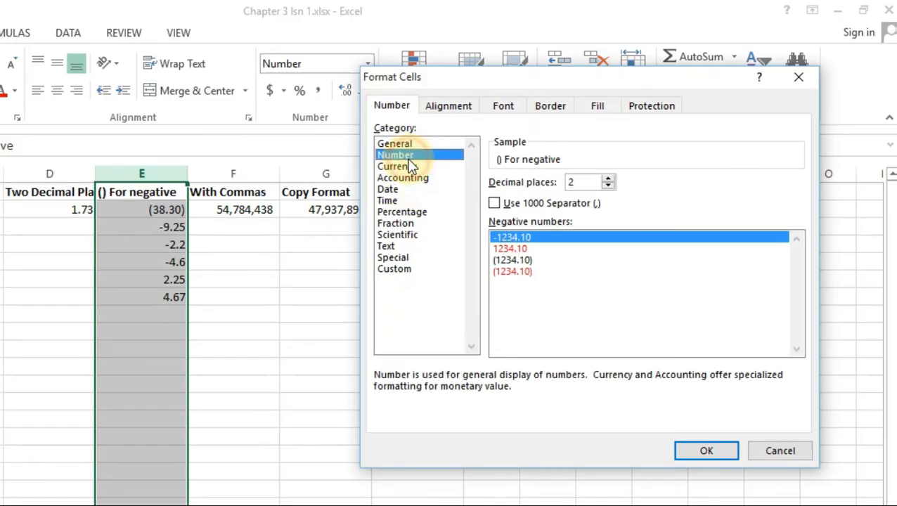
pyautogui.click(513, 260)
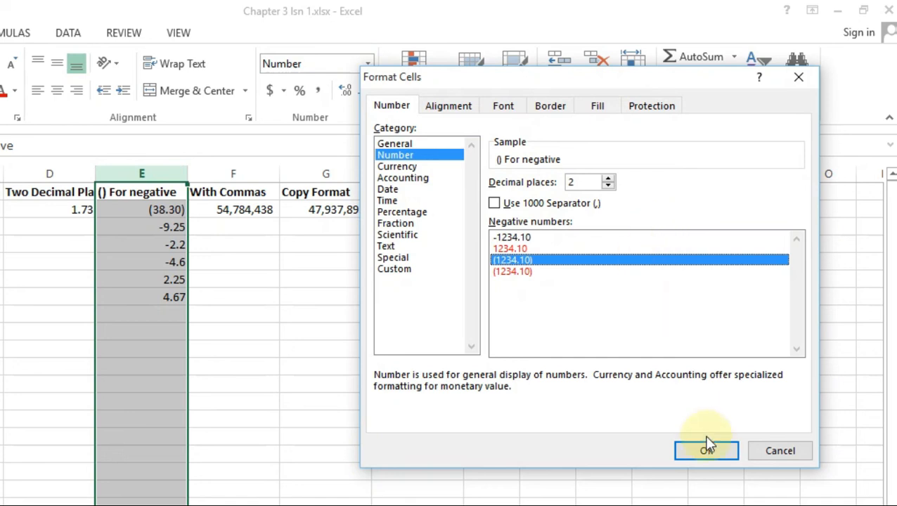
pyautogui.click(708, 454)
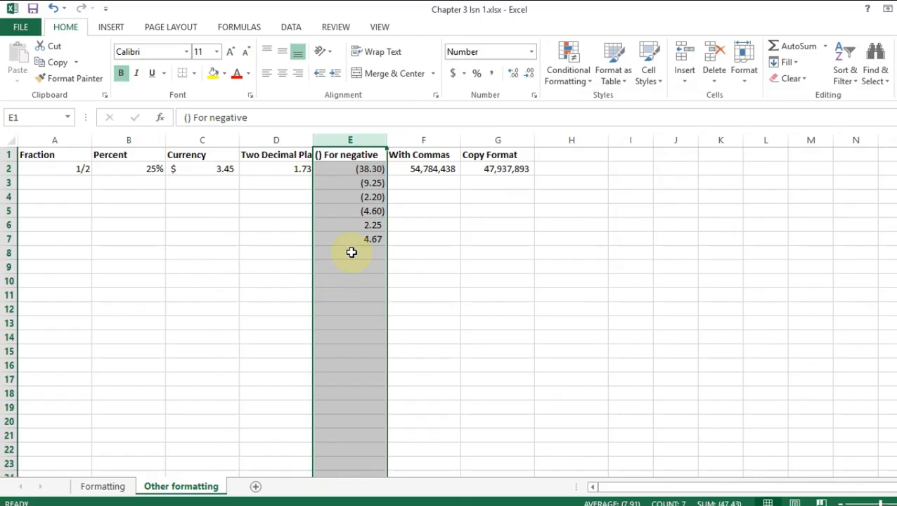
# Enter -9.25 in cell E8, below the existing values in column E, and select that cell again.
pyautogui.click(147, 315)
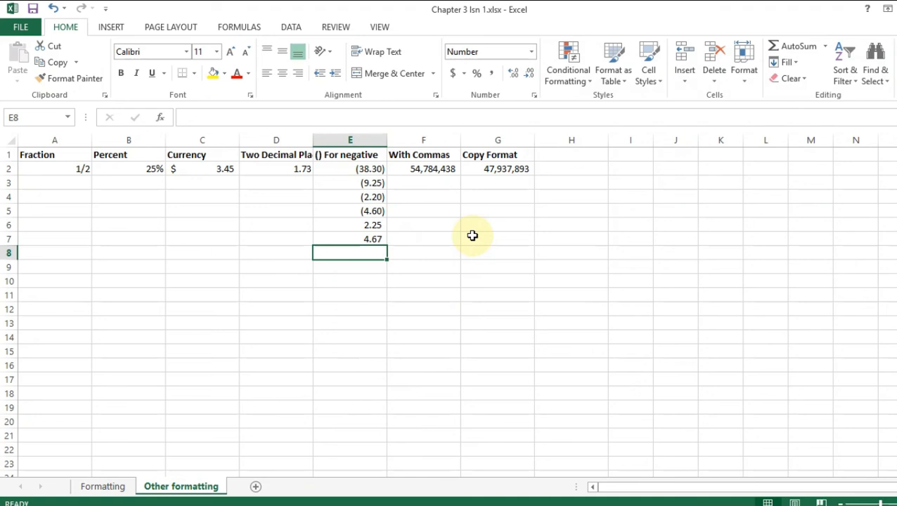
pyautogui.write('-9.25')
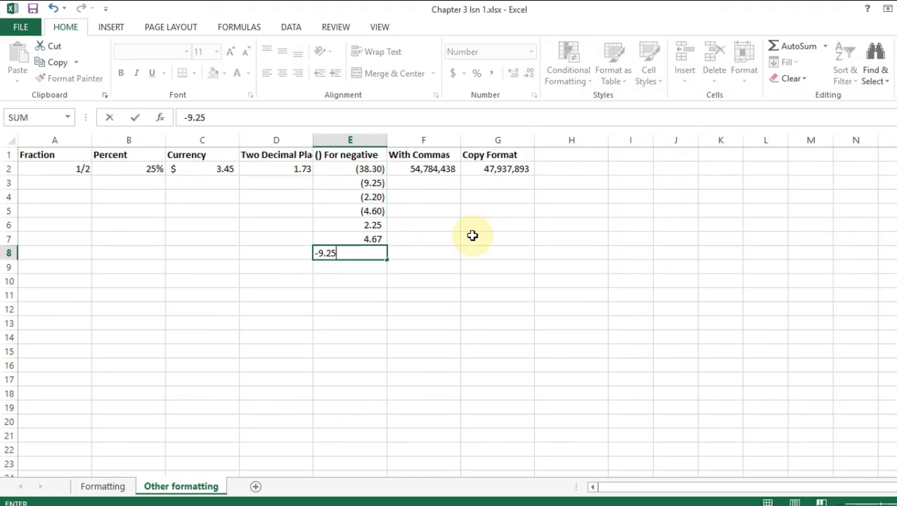
pyautogui.press('Return')
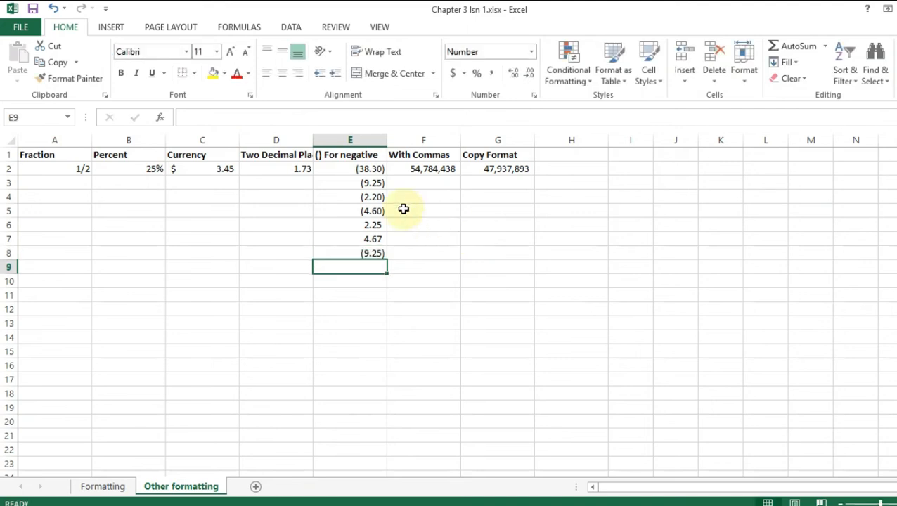
pyautogui.click(371, 254)
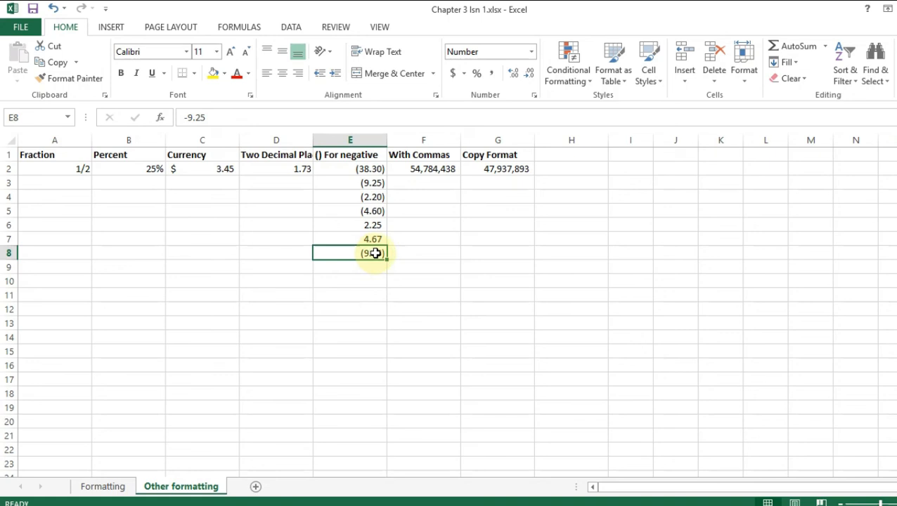